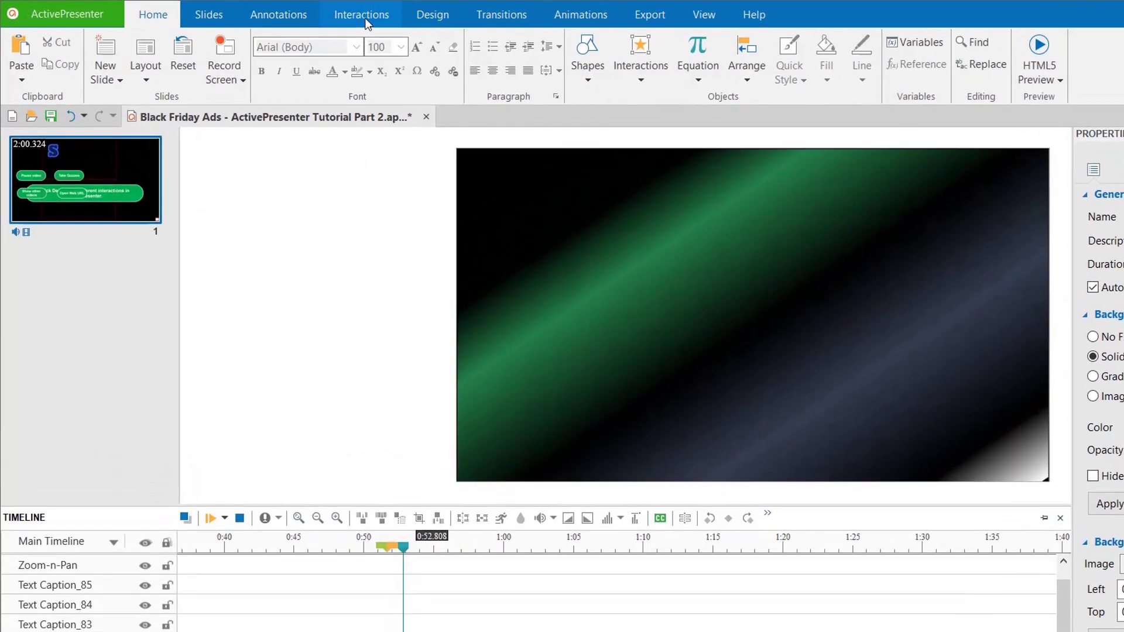
- Switch to the Create and Manage an Order project, showing its Scenario title slide
click(299, 12)
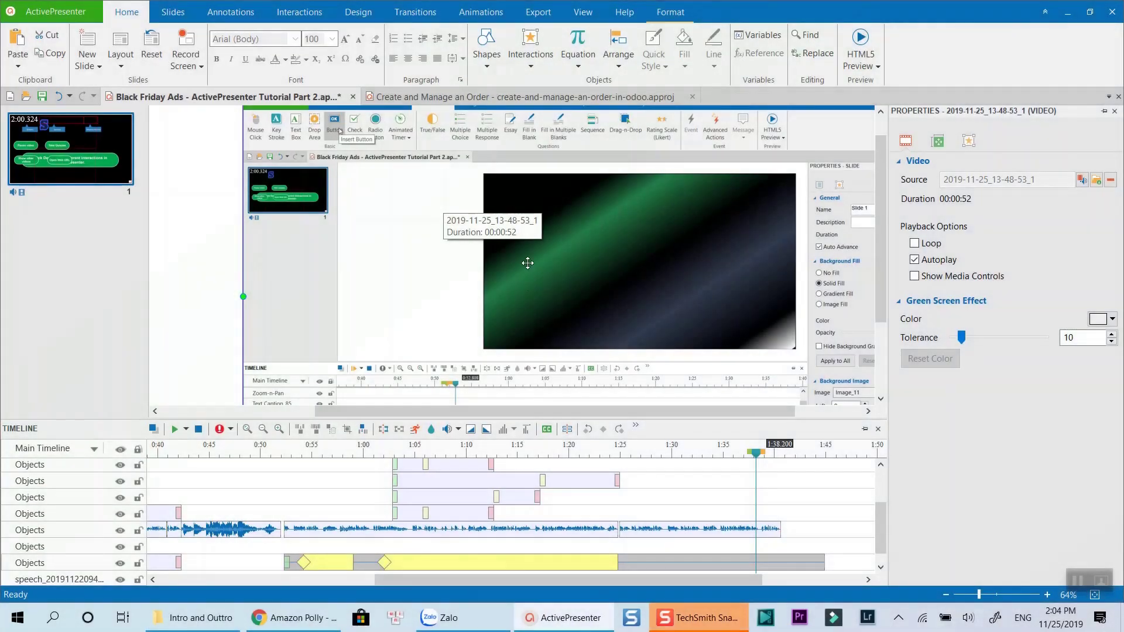
click(494, 94)
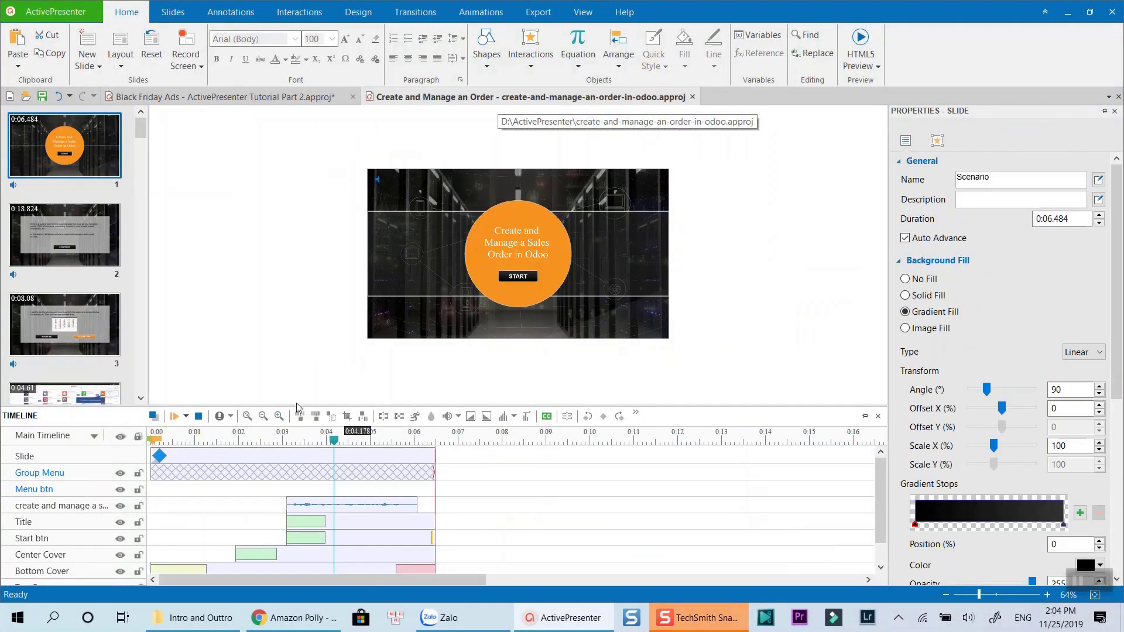
- Play the Scenario slide's intro animation from the start, then select the START button
click(154, 440)
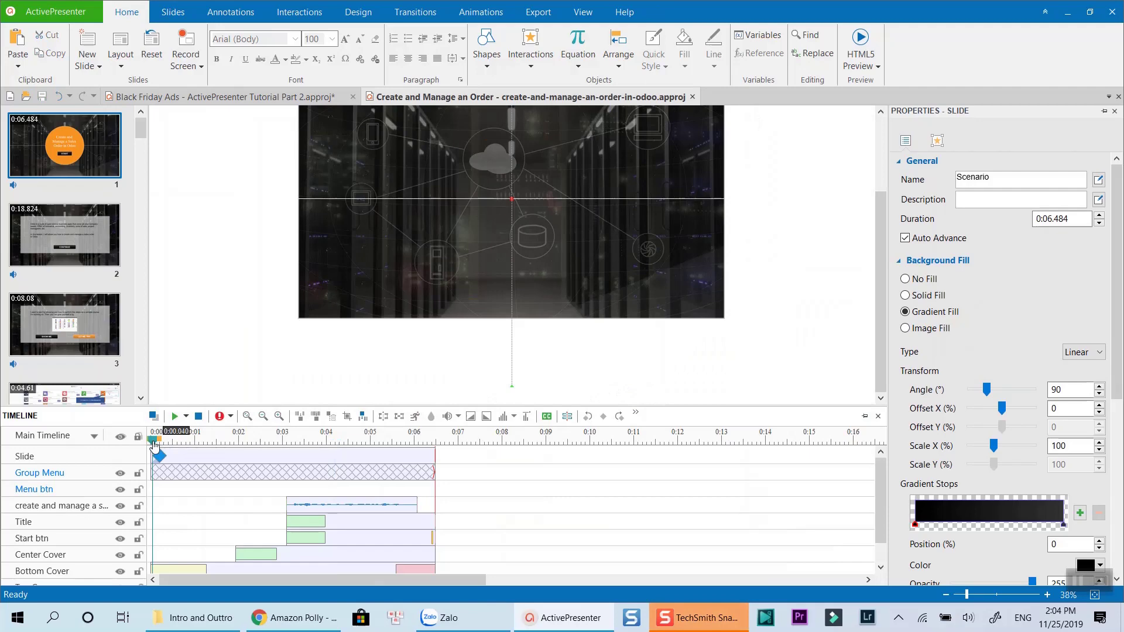
key(space)
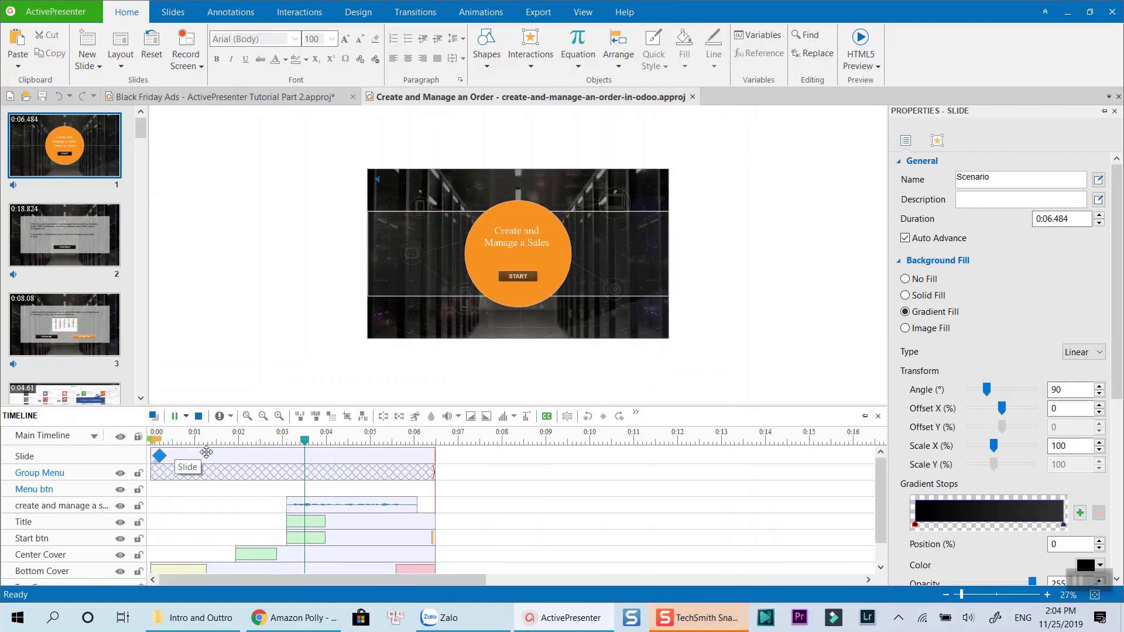
key(space)
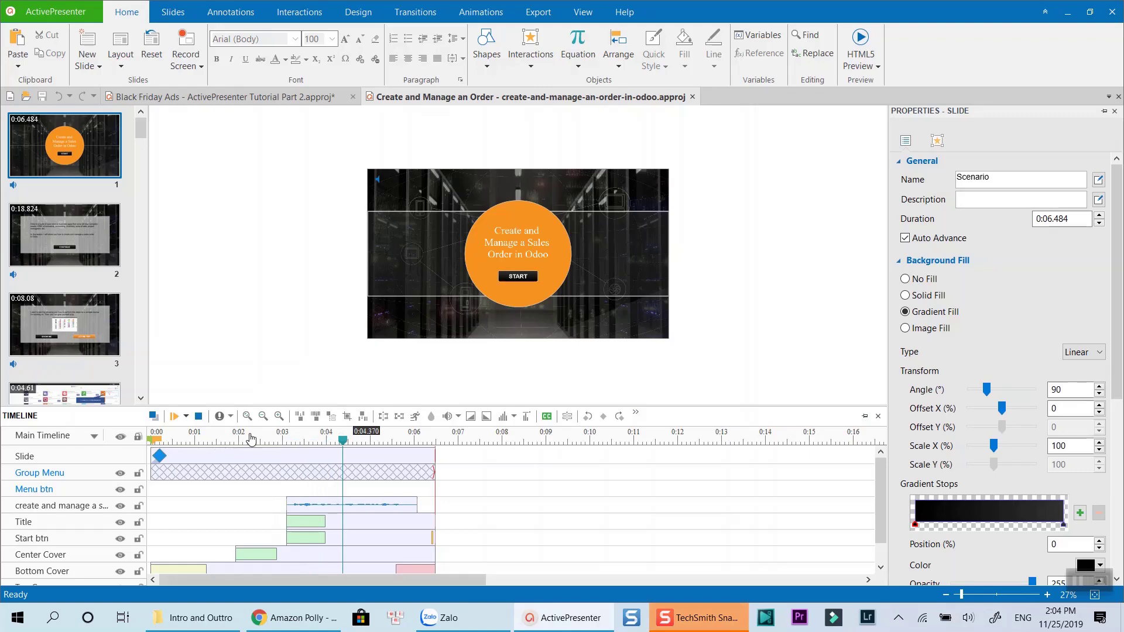
click(538, 233)
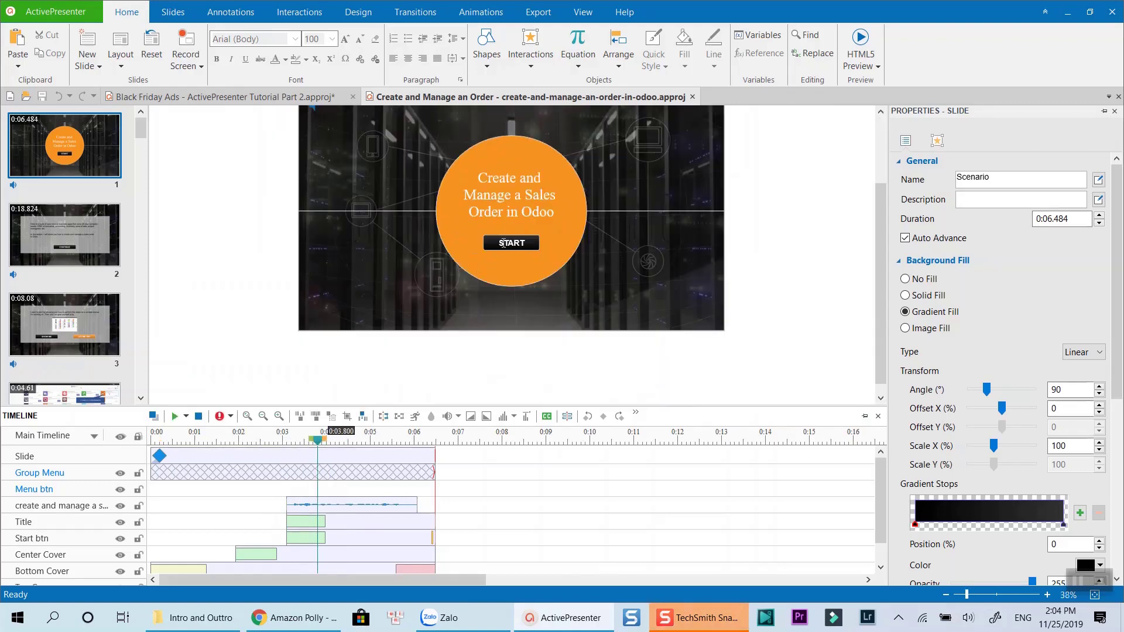
click(511, 243)
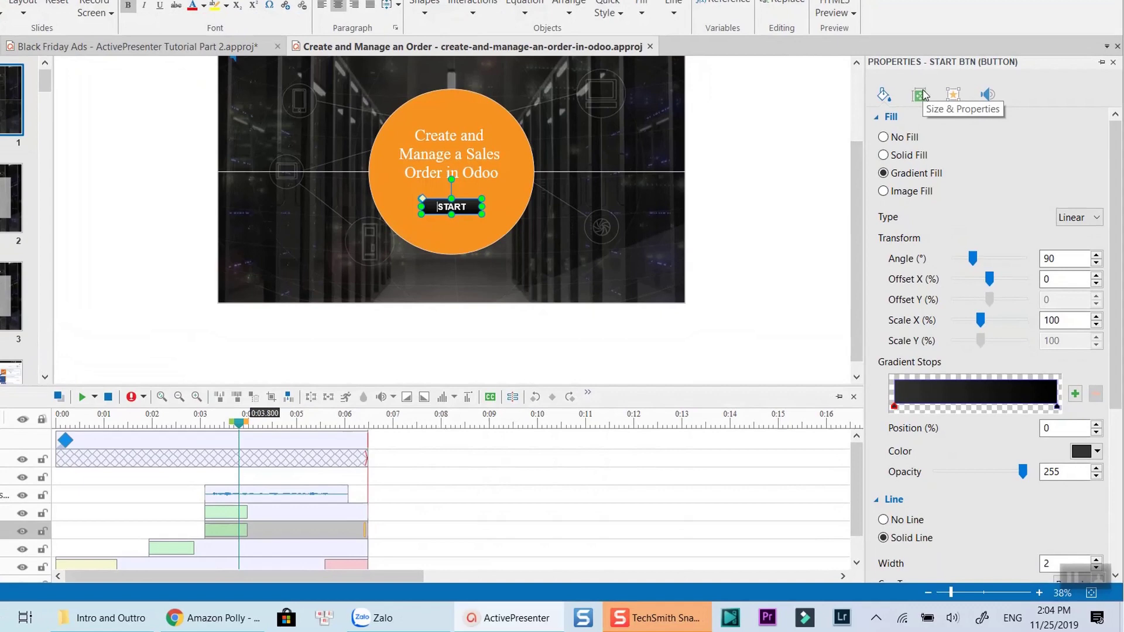
- Delete the 'Go to Slide: Scenario' action from the START button's On Click event
click(953, 94)
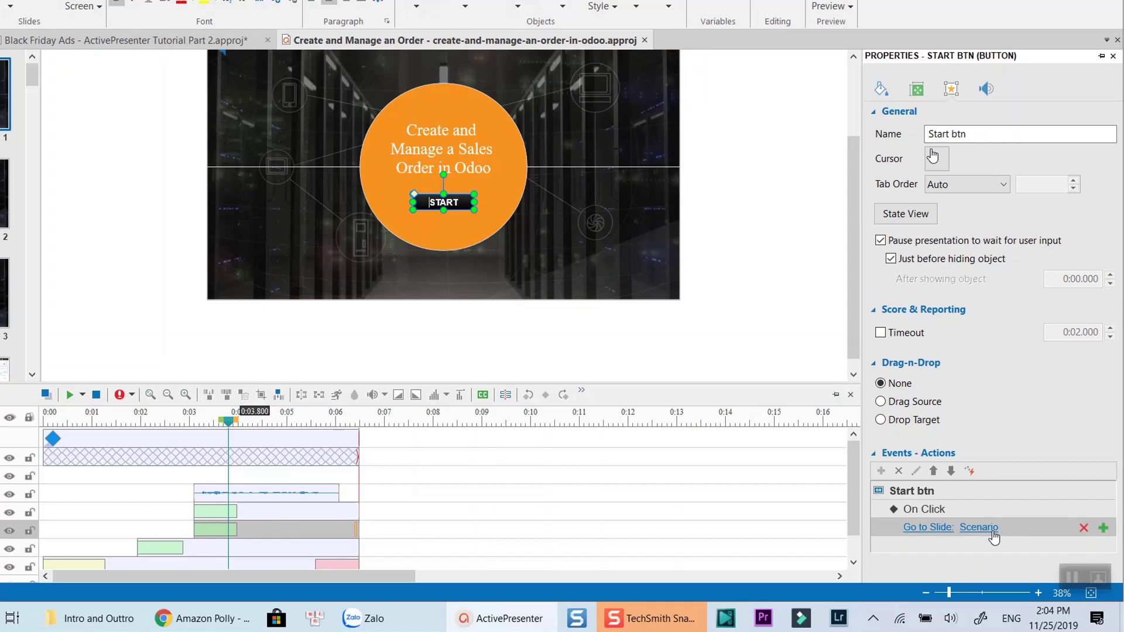
click(1084, 529)
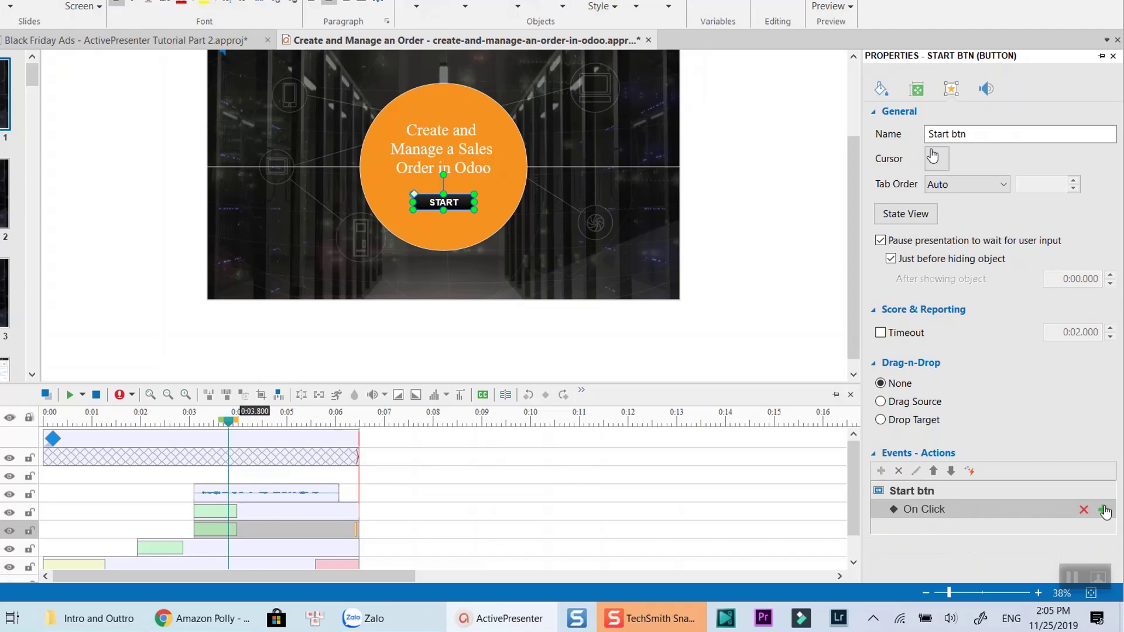
- Delete the START button's On Click event and add a fresh On Click event
click(1083, 510)
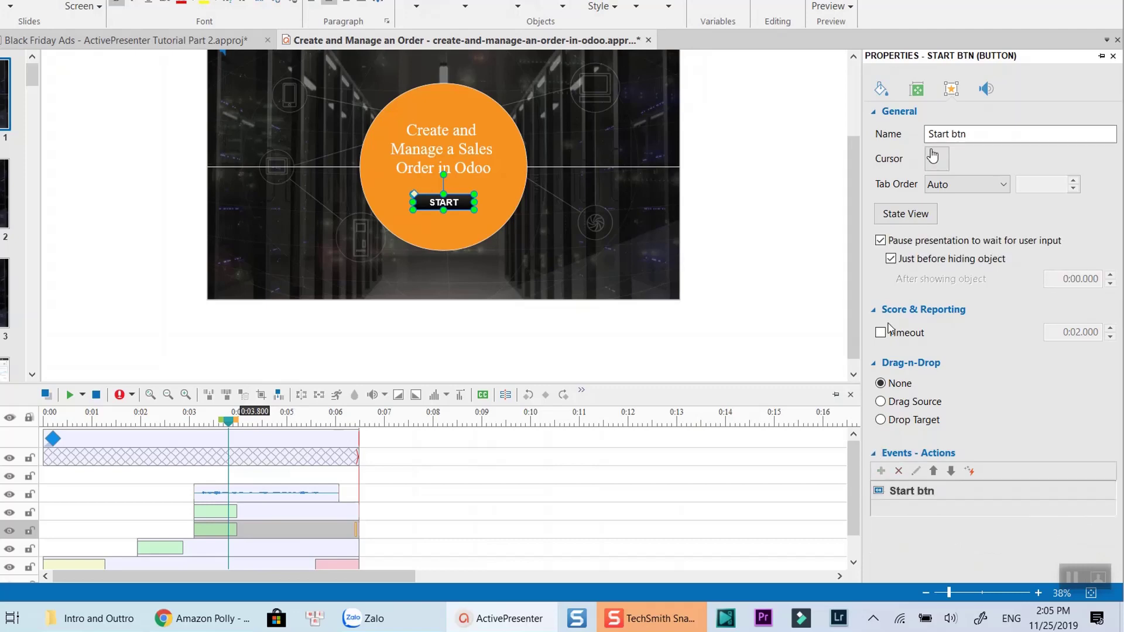
click(447, 270)
click(443, 202)
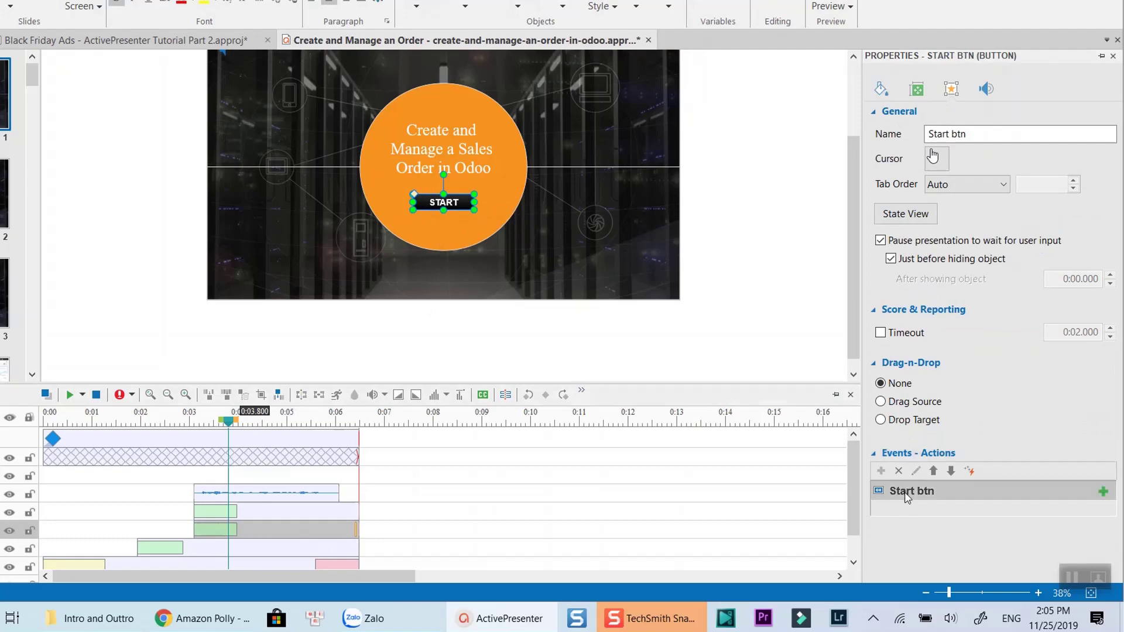
click(1103, 492)
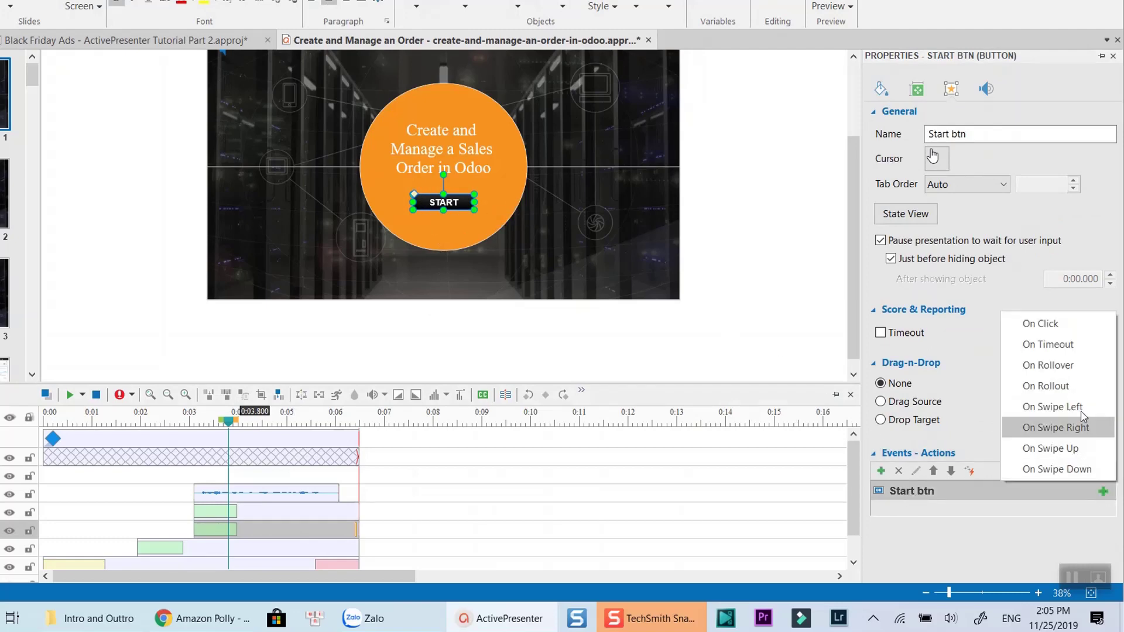
click(1041, 330)
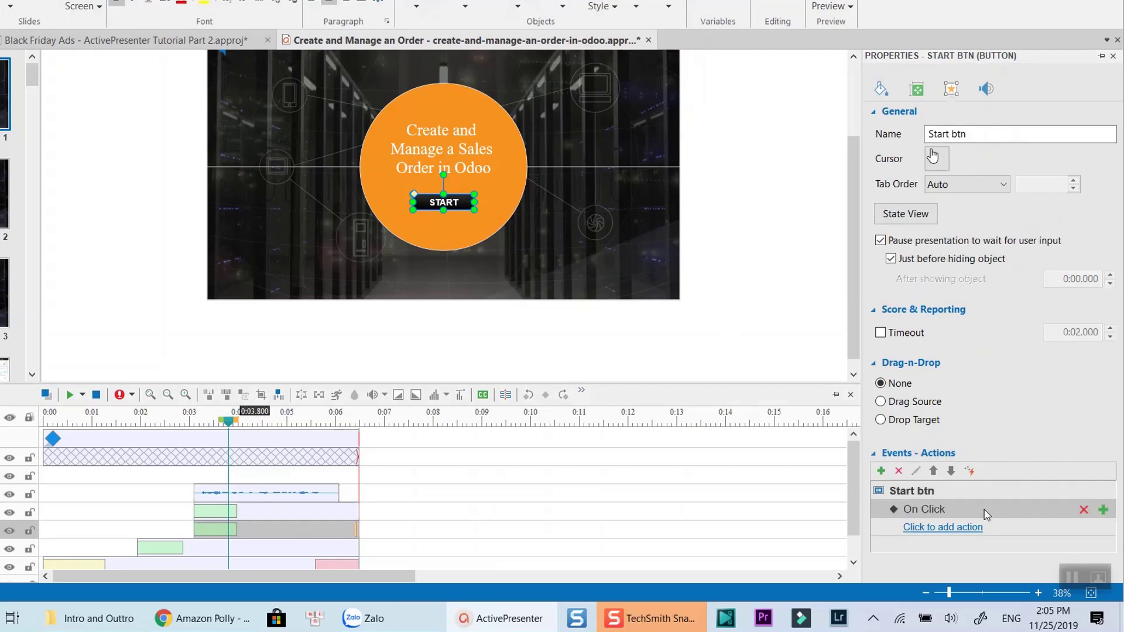
- Give the new On Click event a Go to Slide action targeting the Scenario slide
click(951, 528)
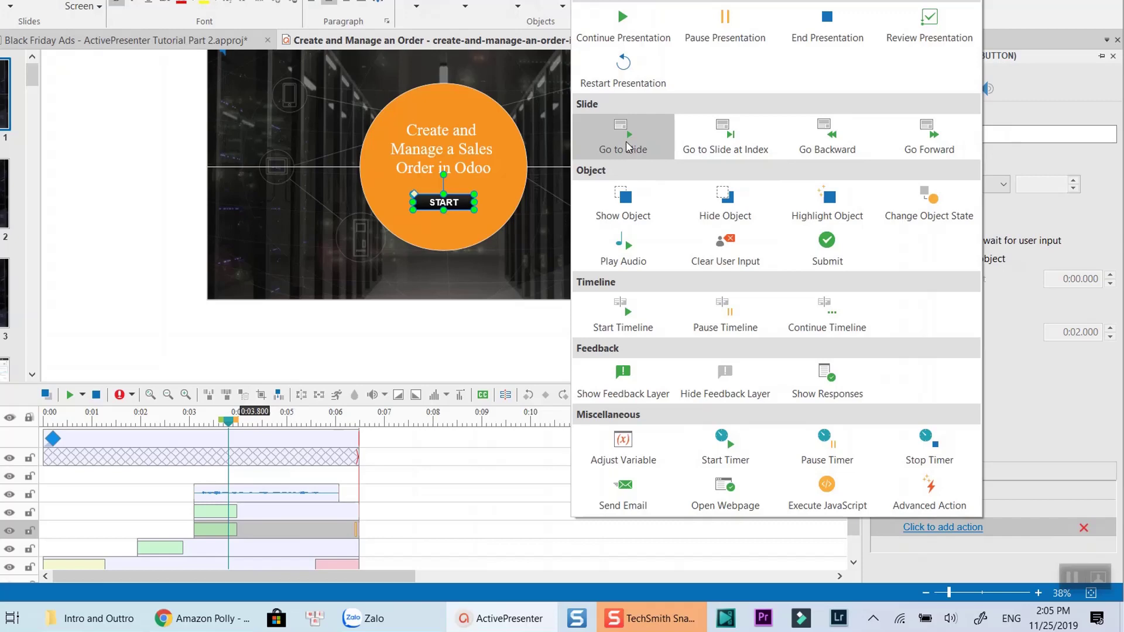
click(627, 146)
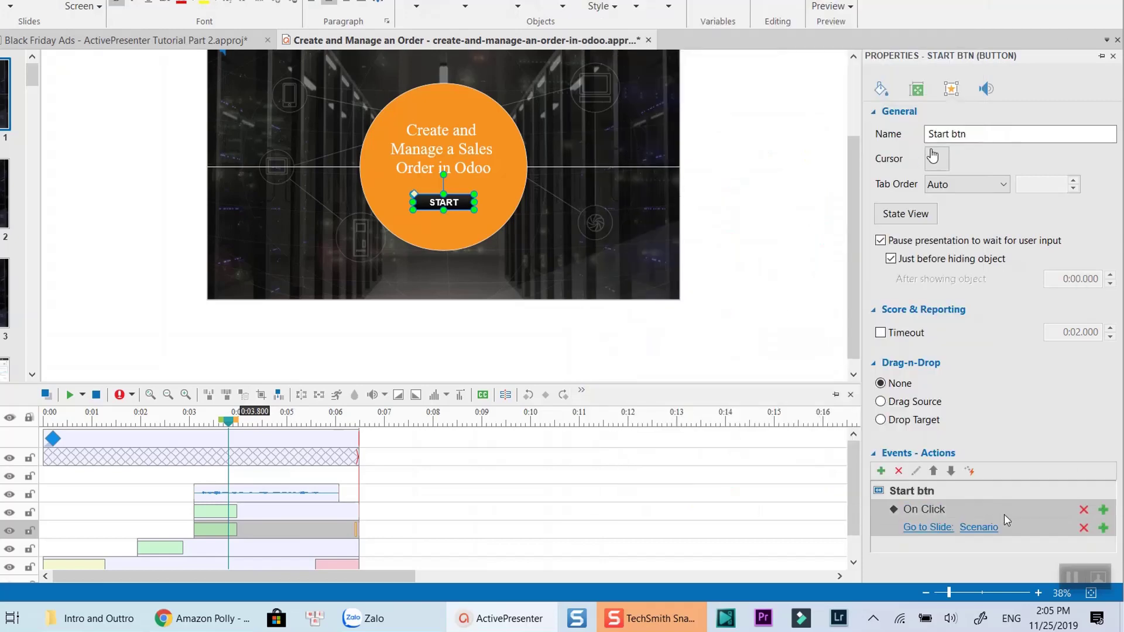
click(988, 530)
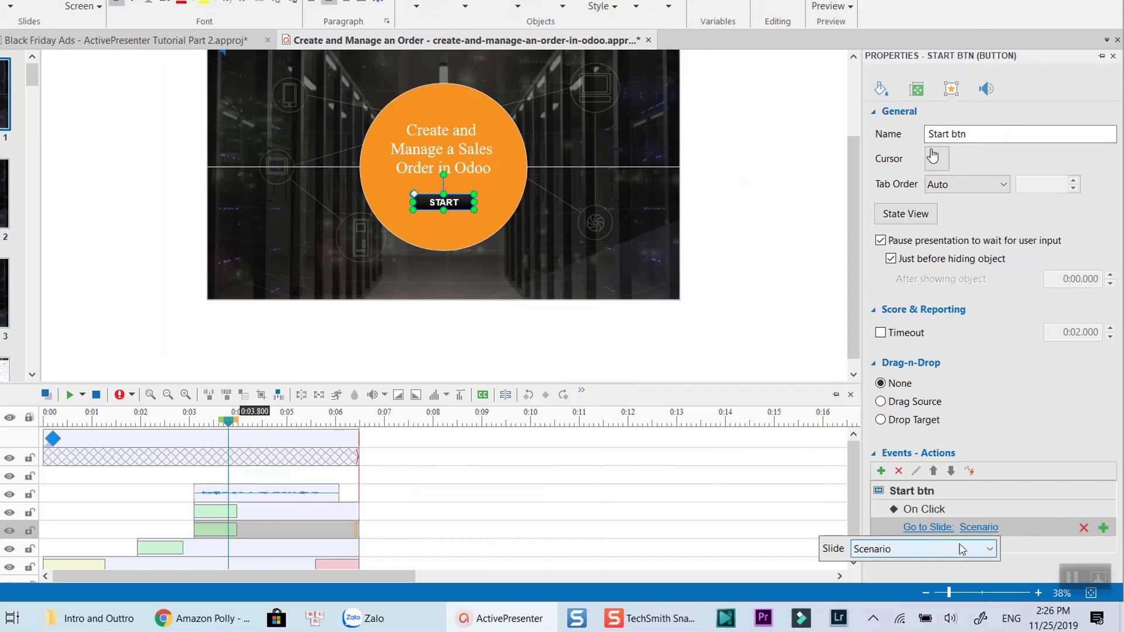
click(963, 550)
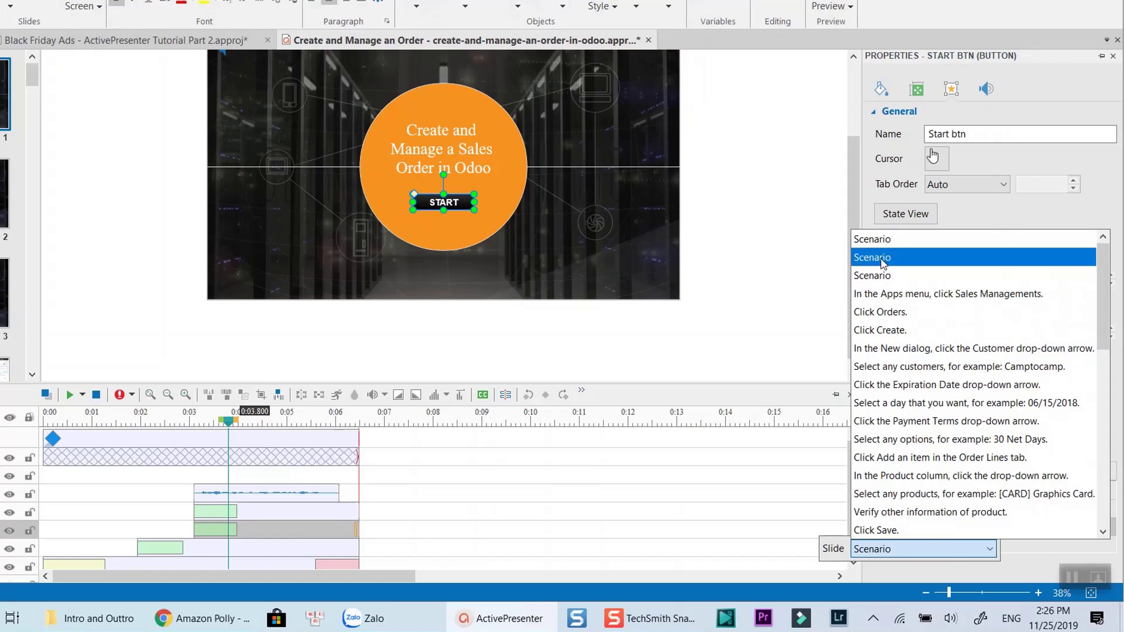
click(884, 258)
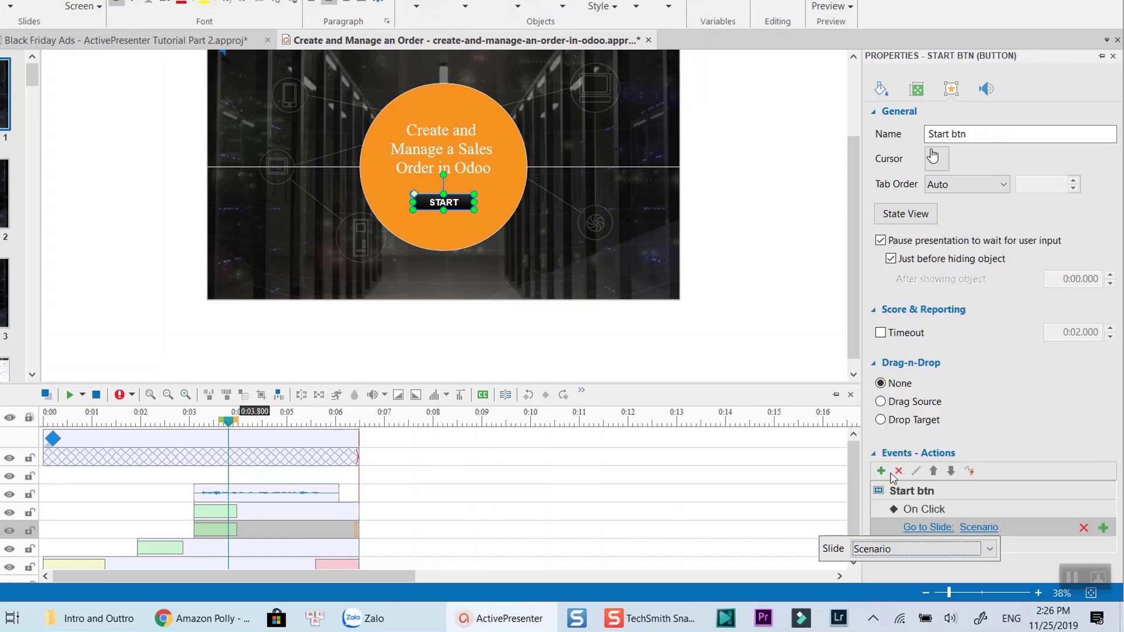
click(1025, 572)
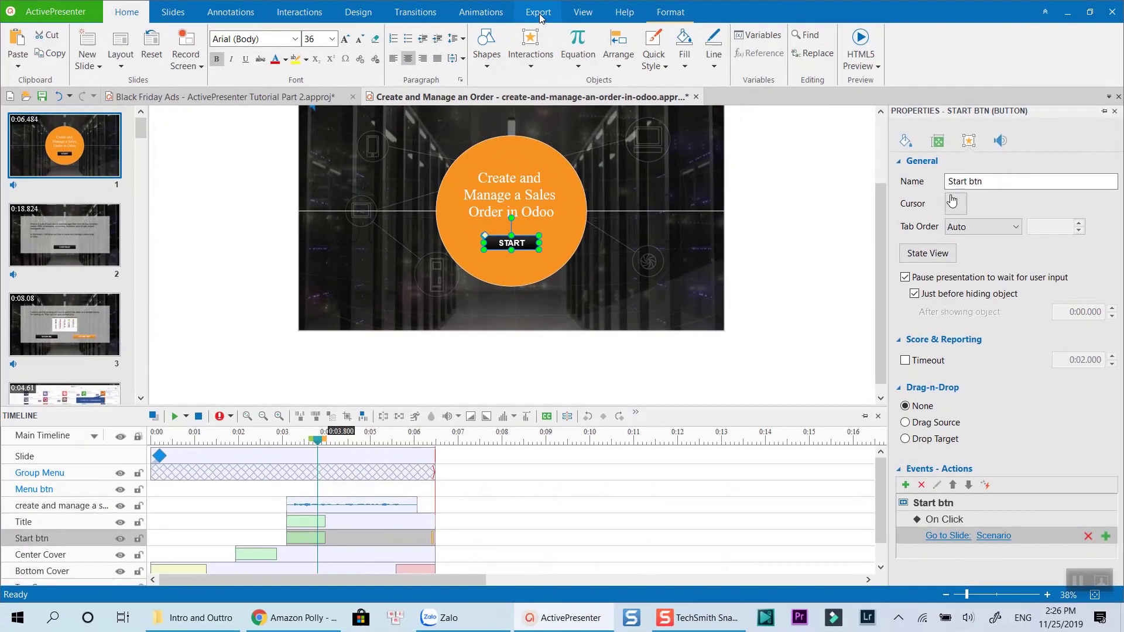
click(539, 12)
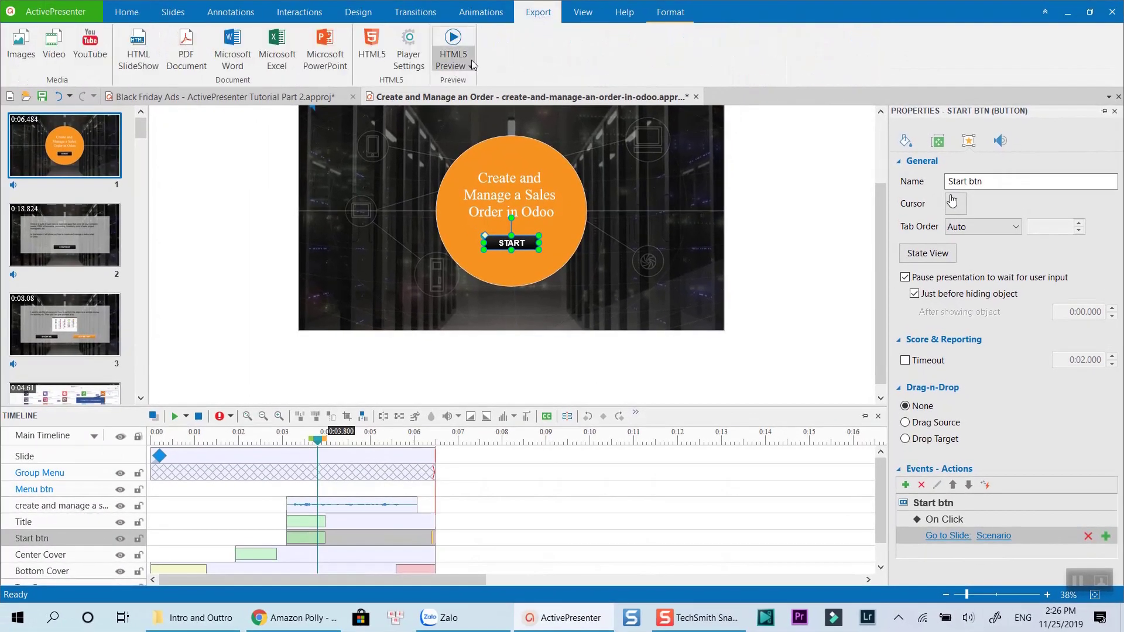
- Launch the HTML5 Preview in Practice mode
click(454, 63)
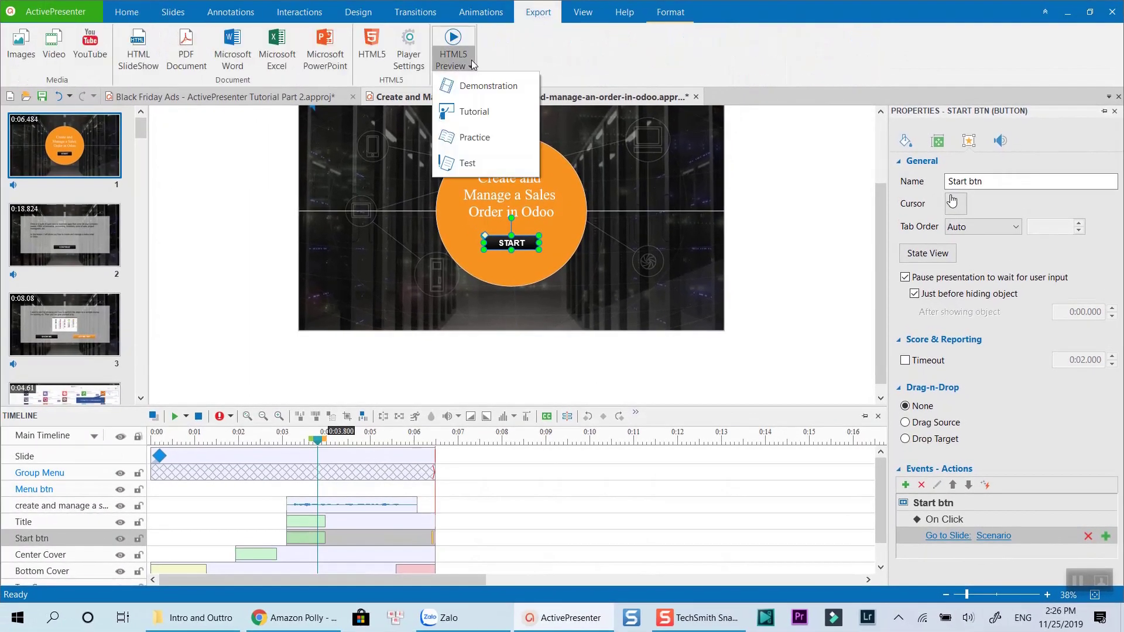
click(473, 137)
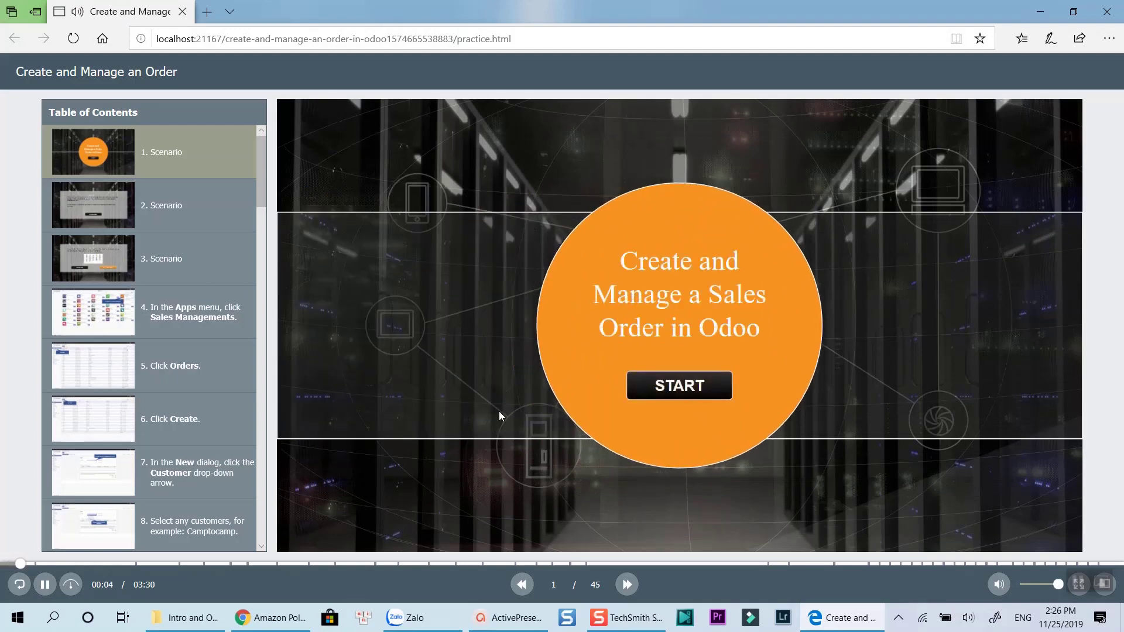
- Click START in the Edge preview to reach slide 2's Odoo introduction
click(675, 395)
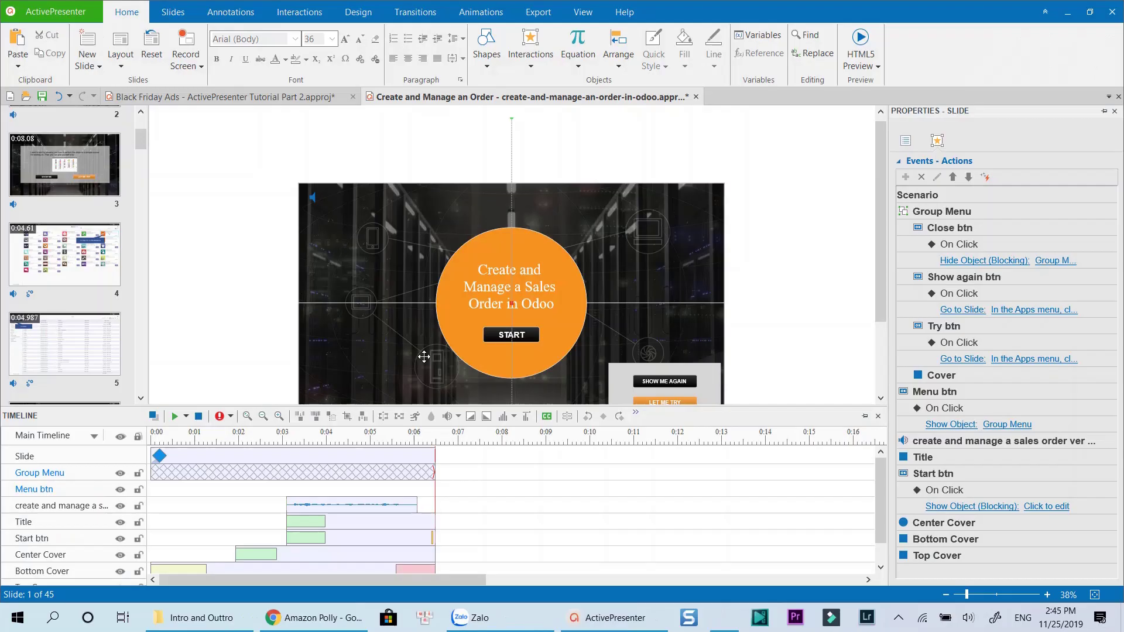
click(403, 346)
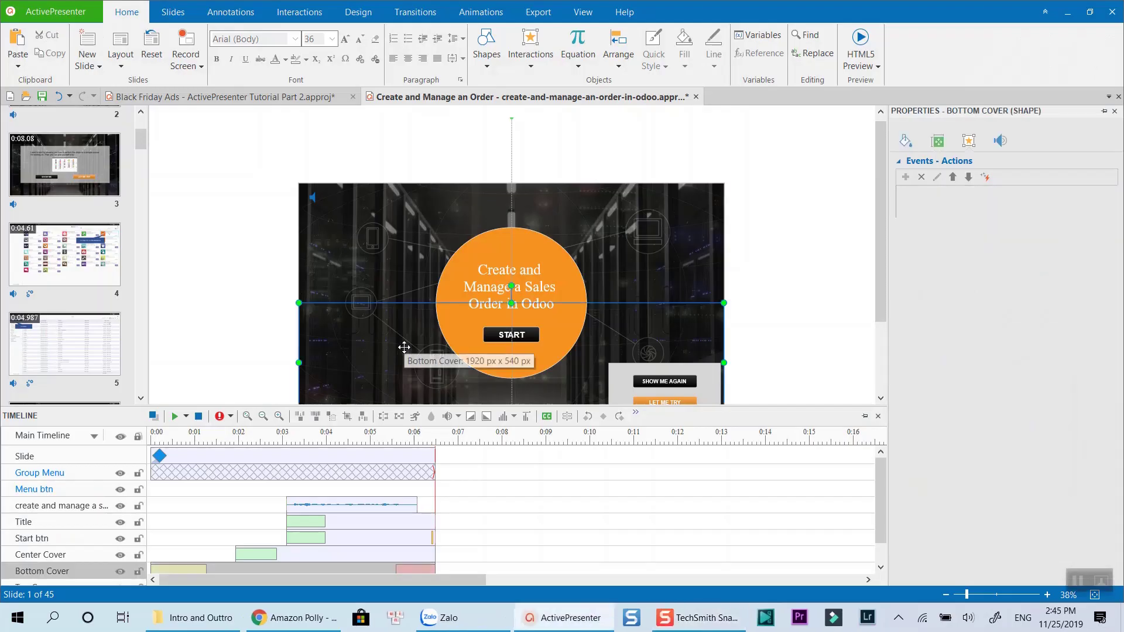
- Select the Top and Bottom Cover shapes and move the timeline to 0:04.413
click(592, 295)
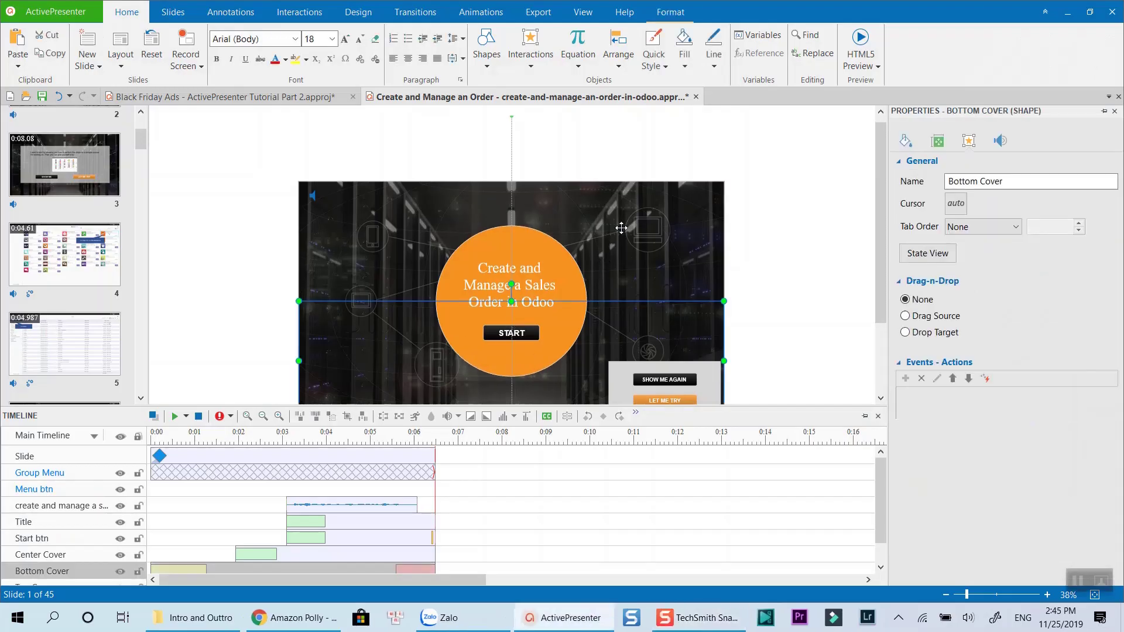
click(299, 436)
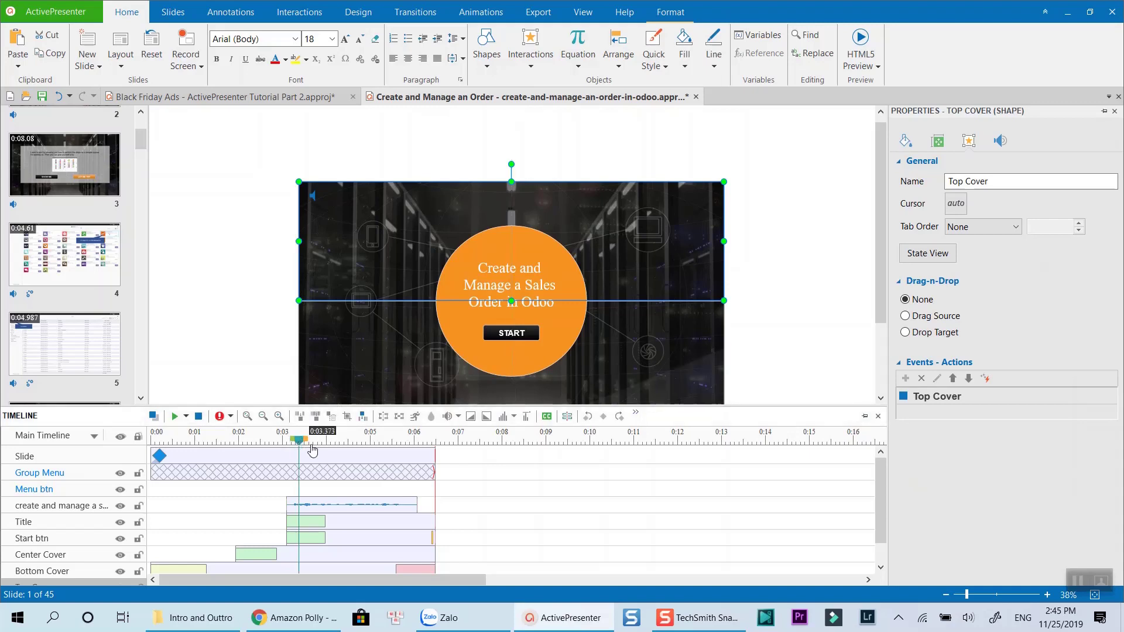
click(345, 437)
click(381, 335)
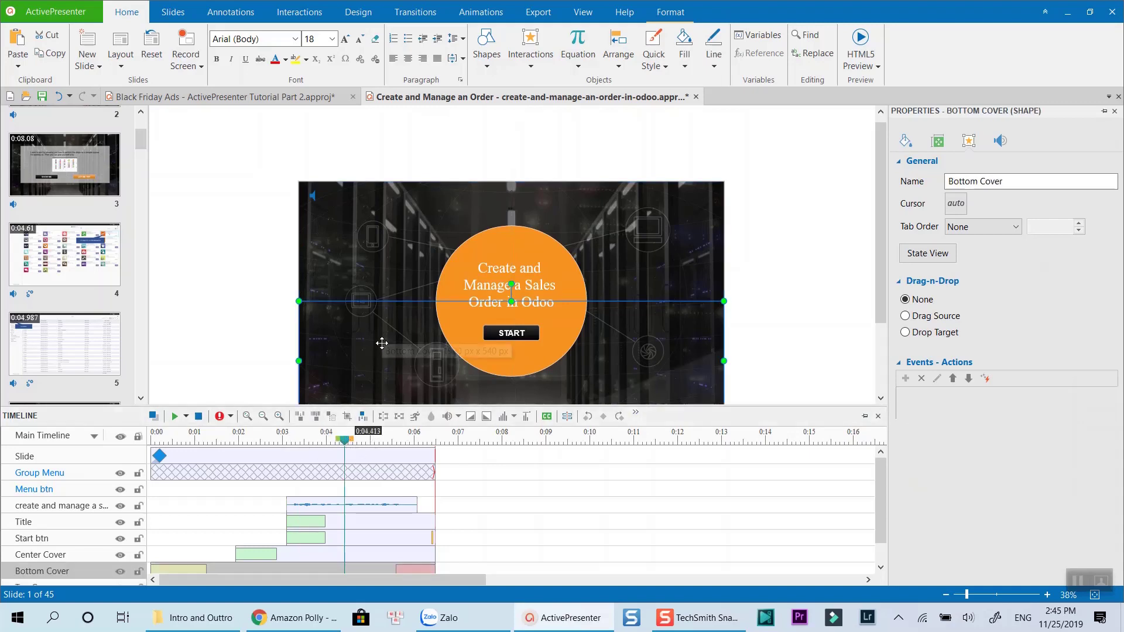
click(229, 14)
- Draw an ellipse at the slide's top-left and image-fill it with the profile photo
click(21, 68)
click(43, 103)
mouse_move(321, 203)
mouse_down()
mouse_move(375, 230)
mouse_move(410, 286)
mouse_up()
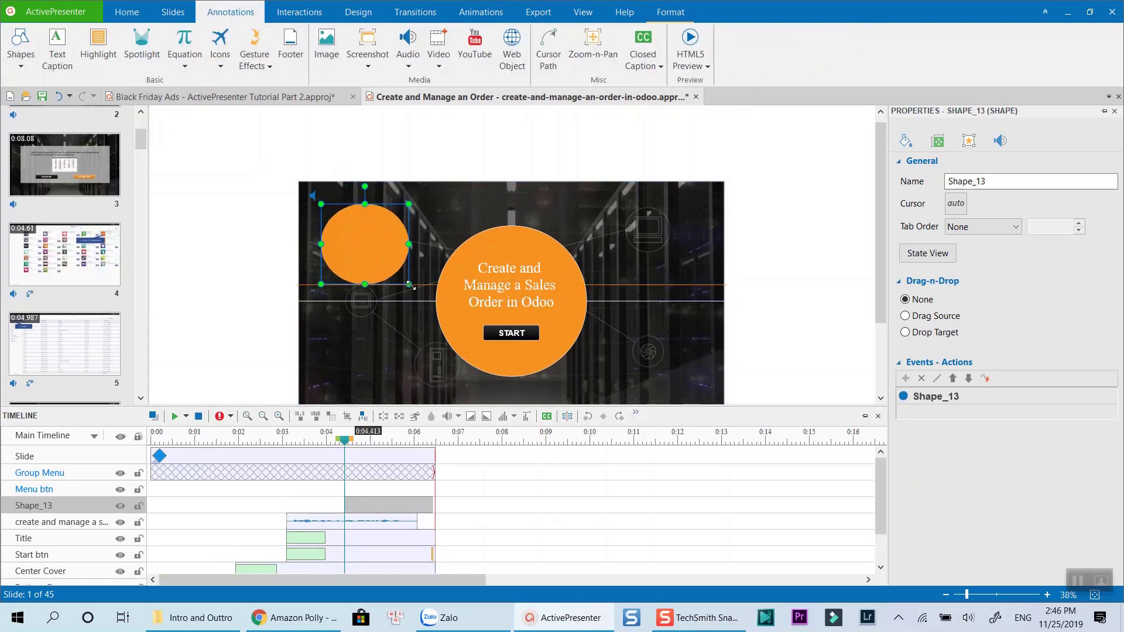
click(906, 142)
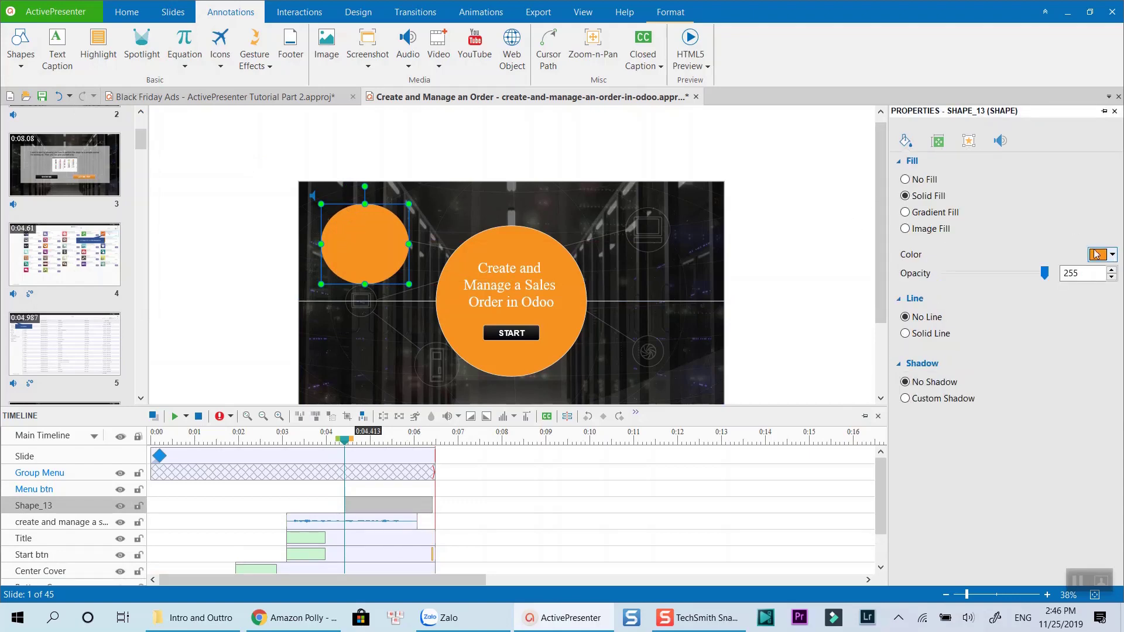
click(936, 229)
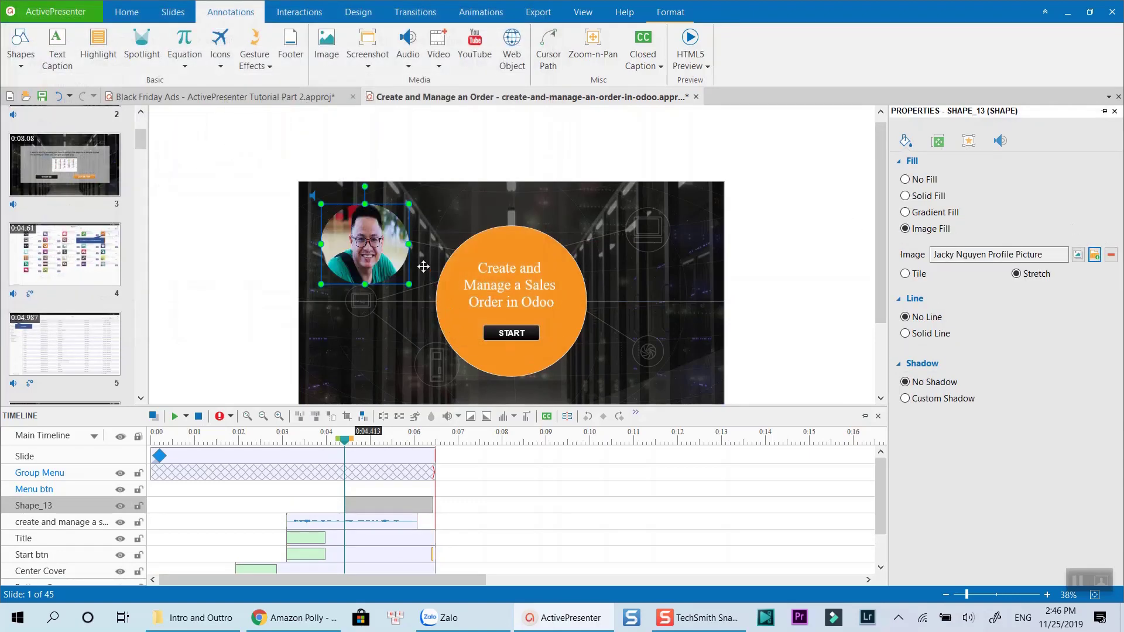
drag(409, 244, 421, 244)
click(402, 334)
click(374, 278)
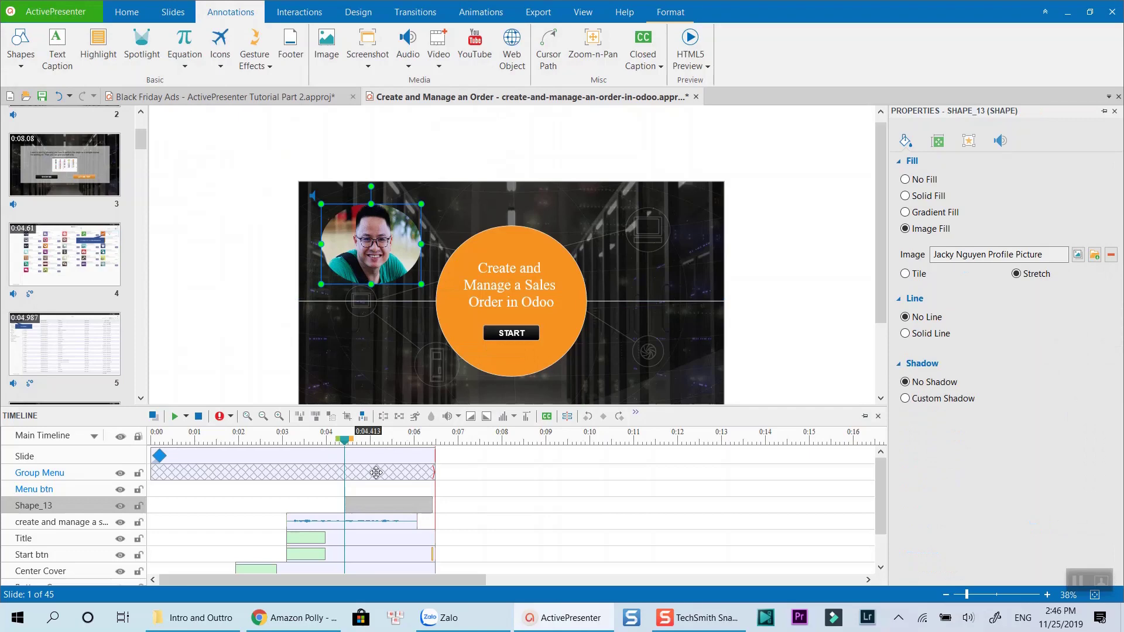
- Set the photo circle to Initially Hidden and replay the slide timeline
click(969, 140)
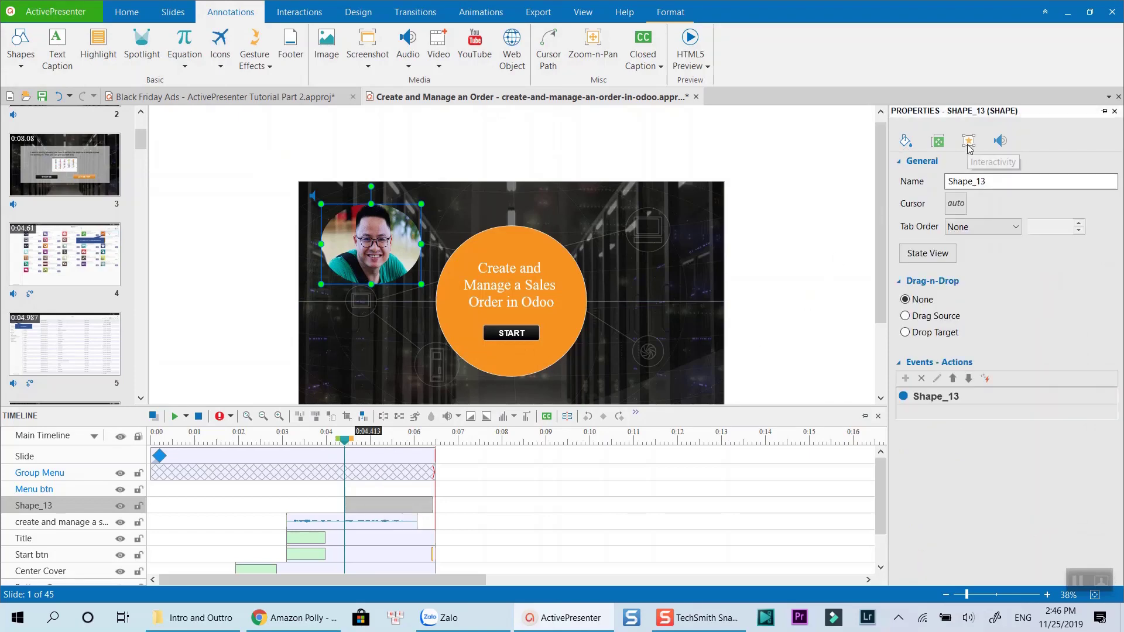
click(905, 217)
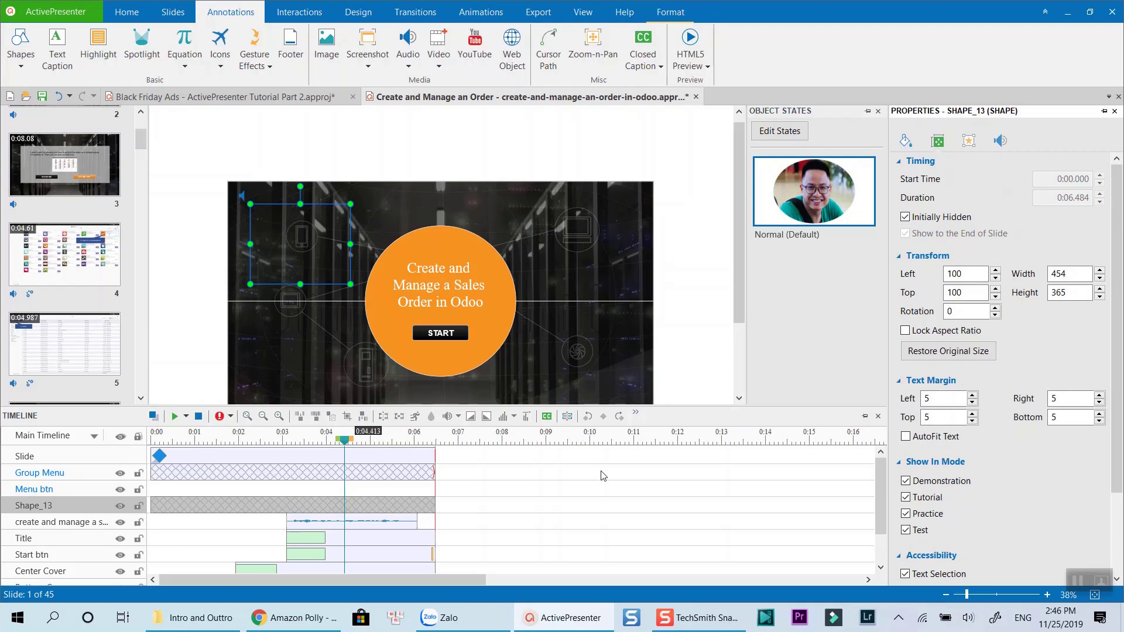
click(572, 500)
click(198, 436)
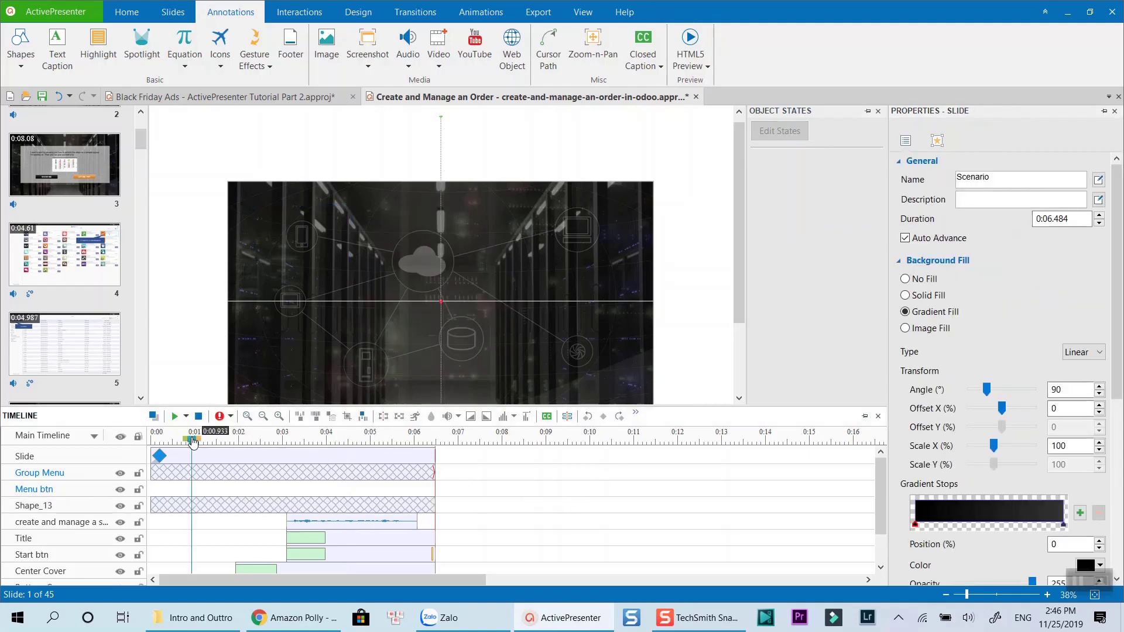
key(space)
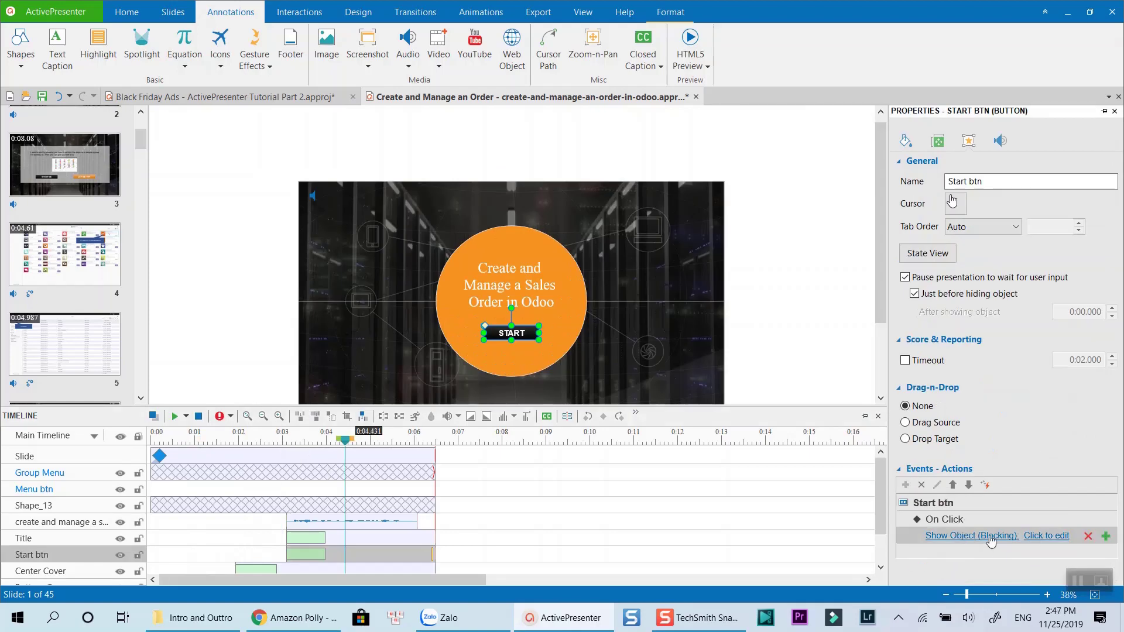
- Add a Show Object action to START's click revealing Shape_13 with Zoom In
click(954, 536)
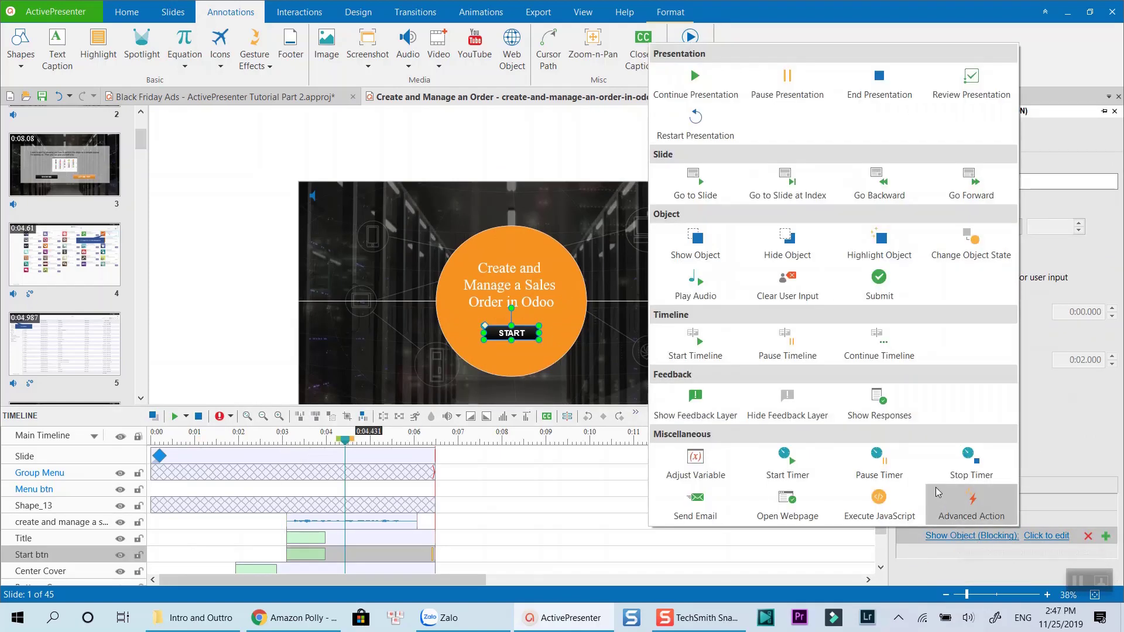
click(702, 255)
click(1044, 536)
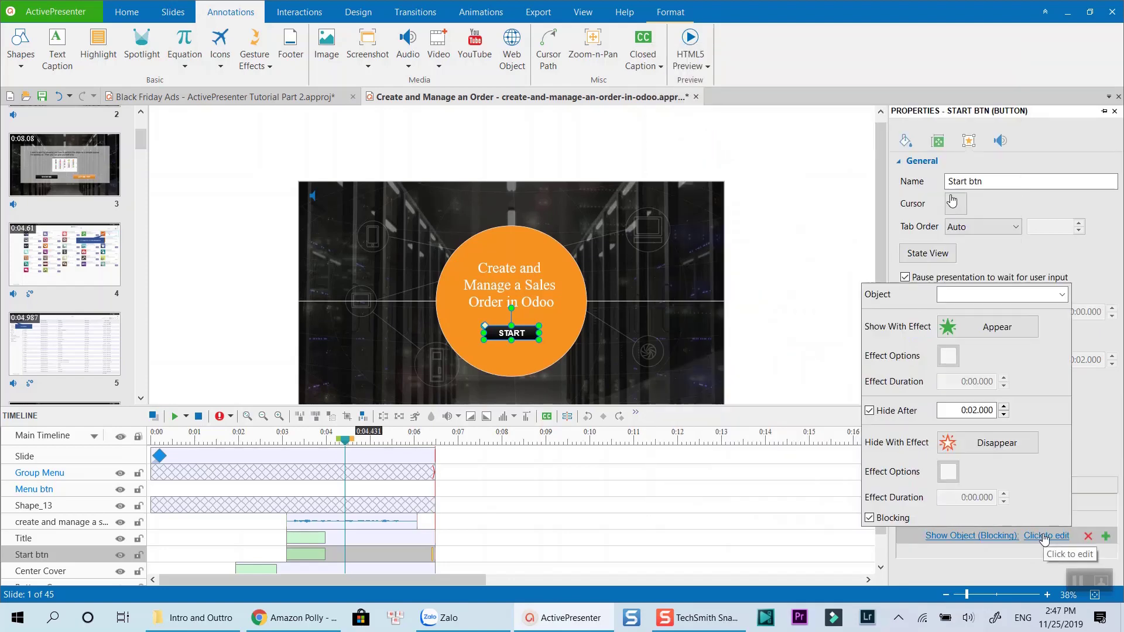
click(1060, 295)
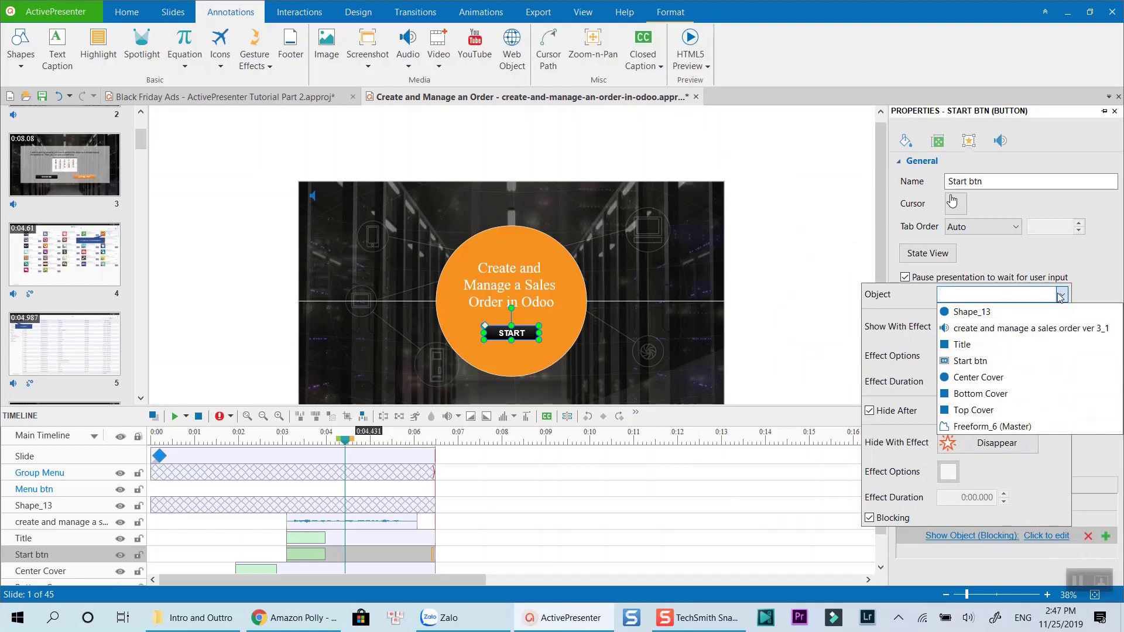
click(971, 314)
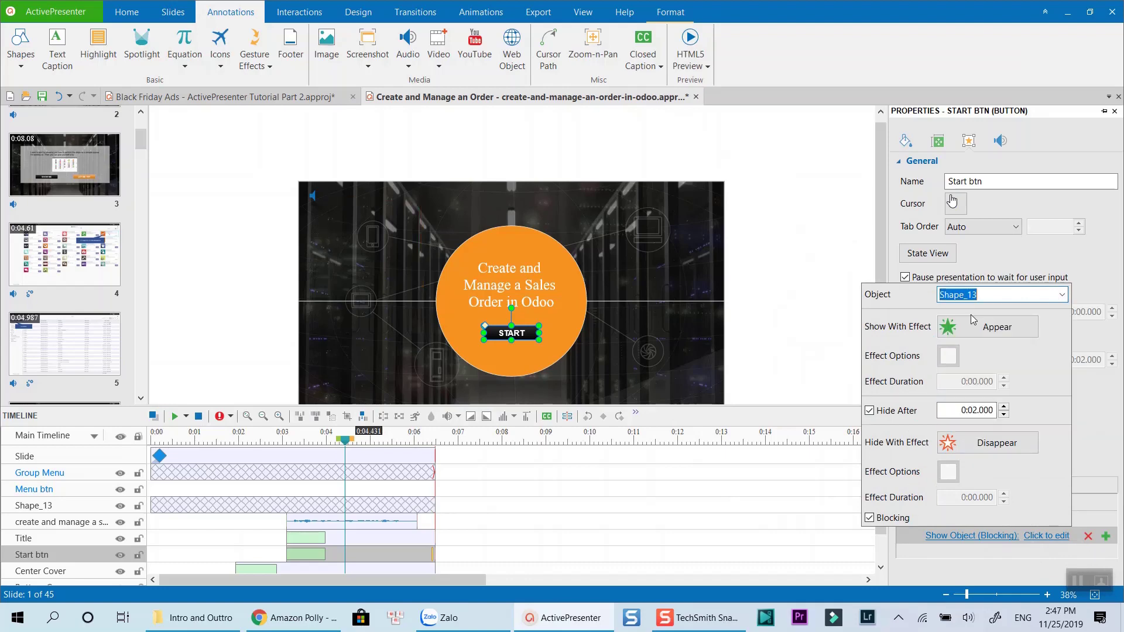
click(986, 329)
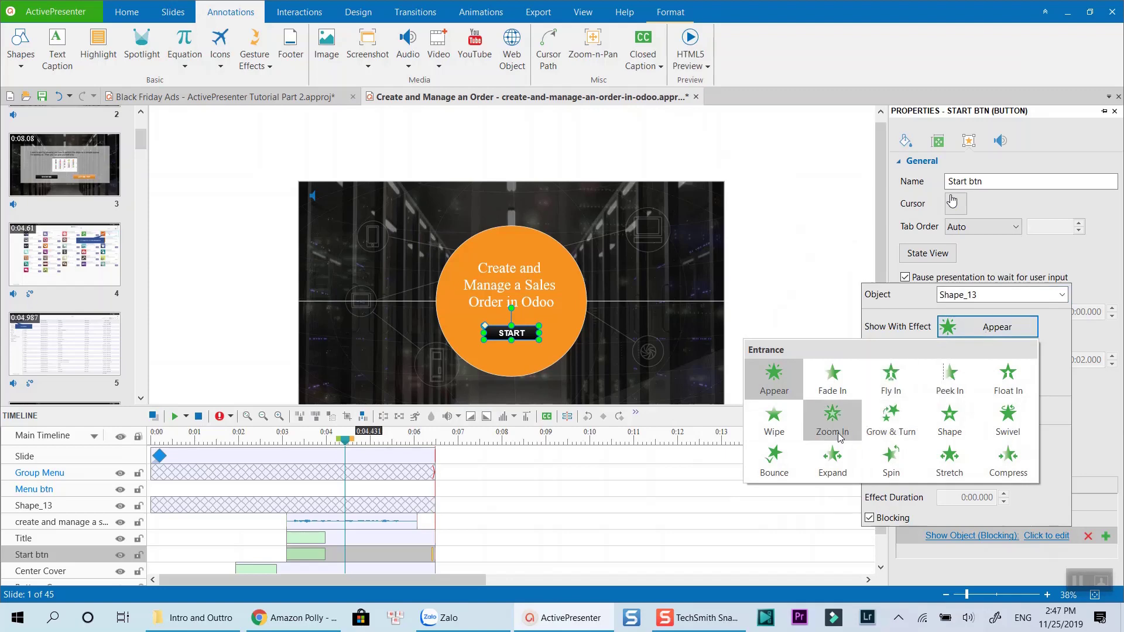
click(833, 422)
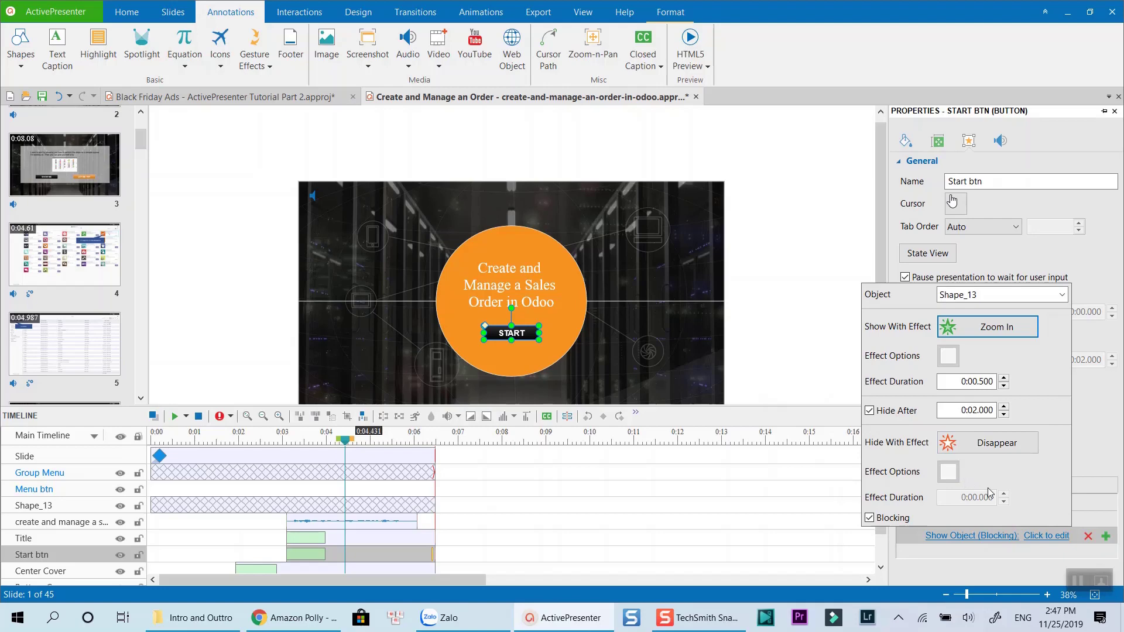
click(1005, 563)
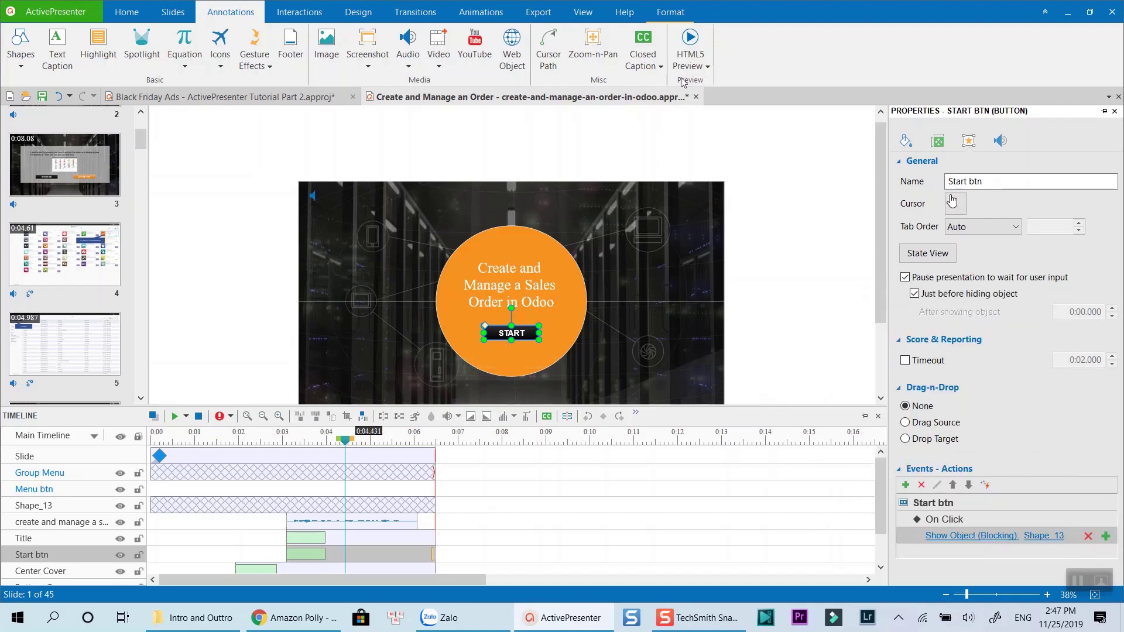
click(696, 66)
- Preview the course in Practice mode in Edge, close it, then select timeline items
click(703, 150)
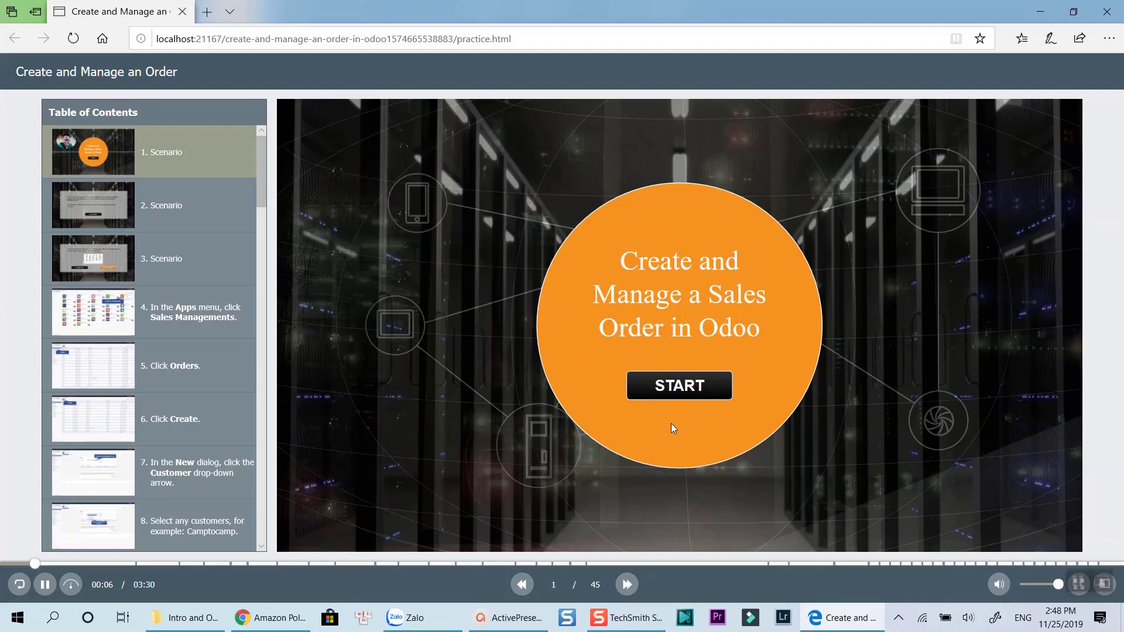
click(1106, 11)
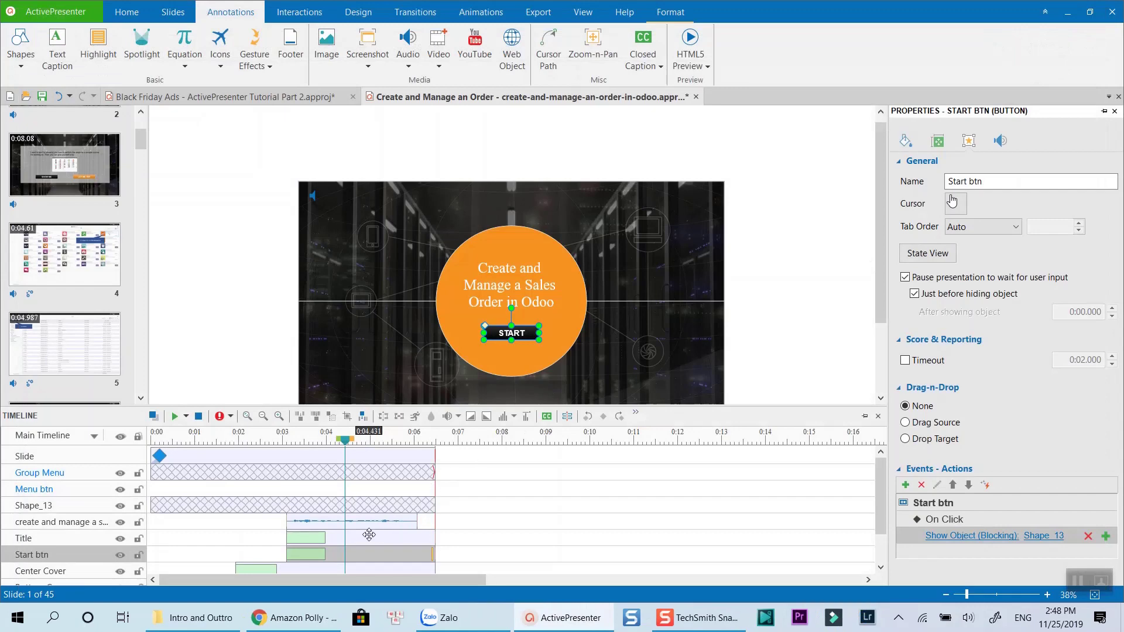
click(349, 523)
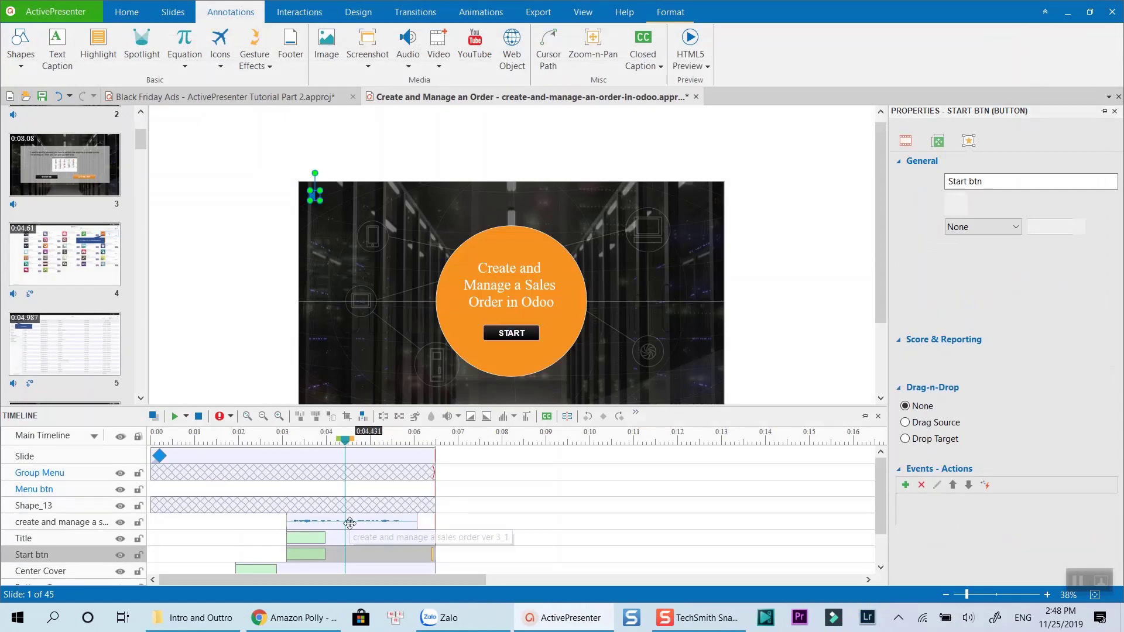
click(294, 507)
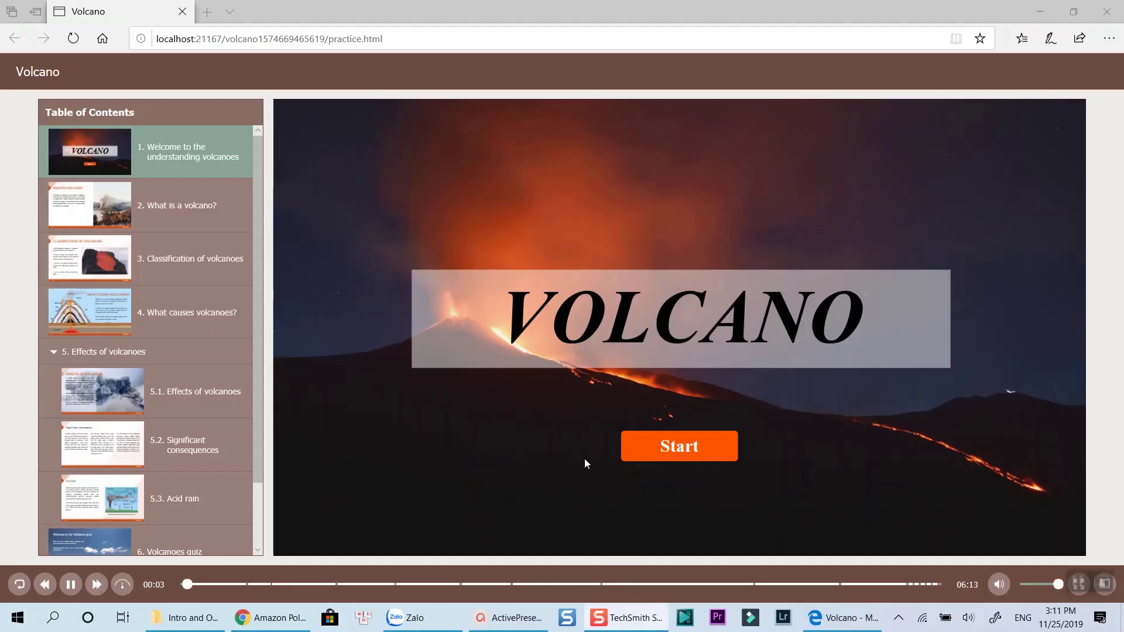
- Start the Volcano preview in Edge and jump to '3. Classification of volcanoes' from the Table of Contents
click(685, 447)
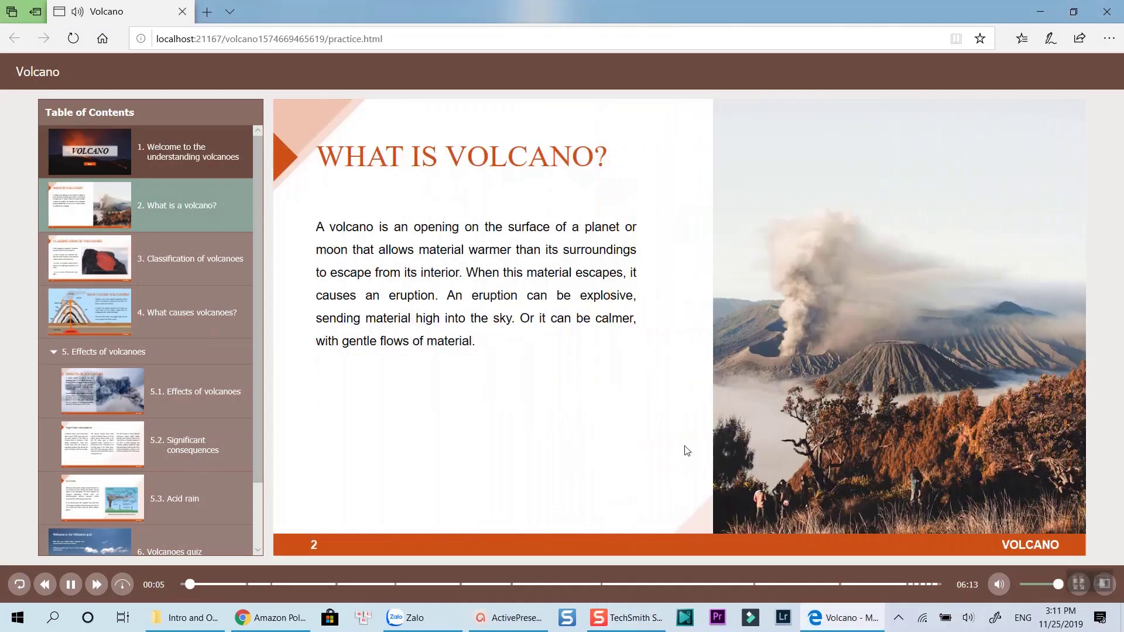
click(113, 267)
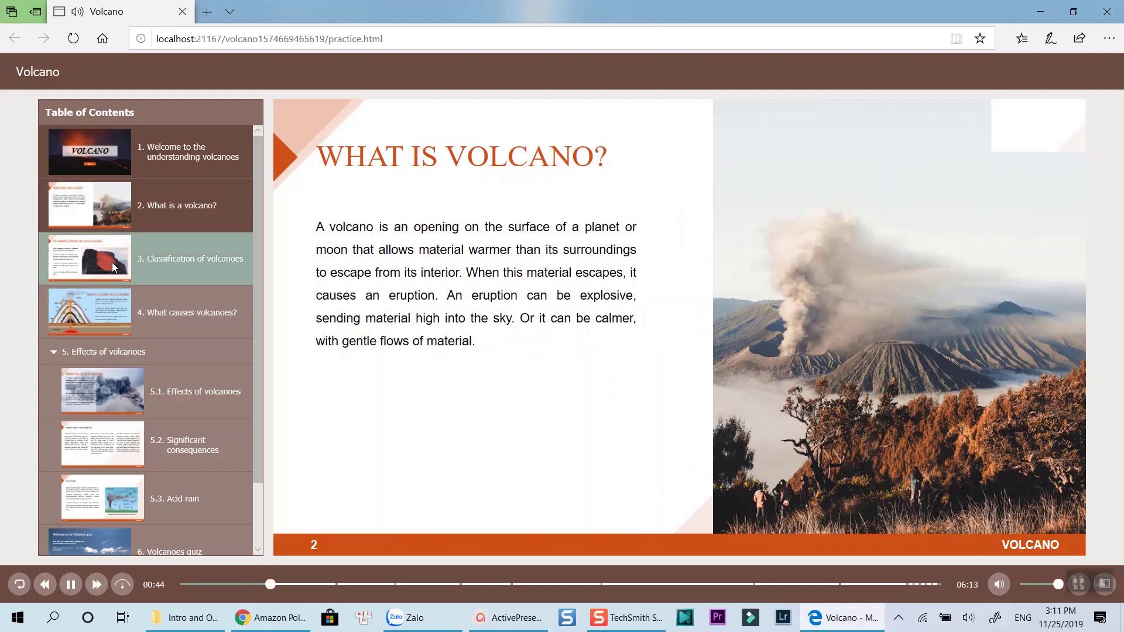